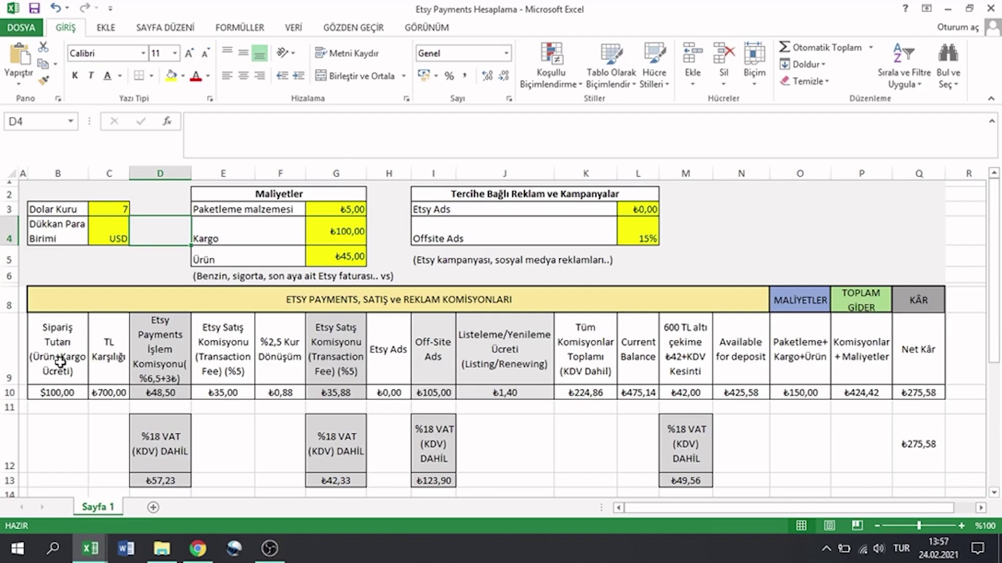
Inspect the order amount in B10, the Dolar Kuru label and the cells beside it.
{"action": "left_click", "coordinate": [70, 394]}
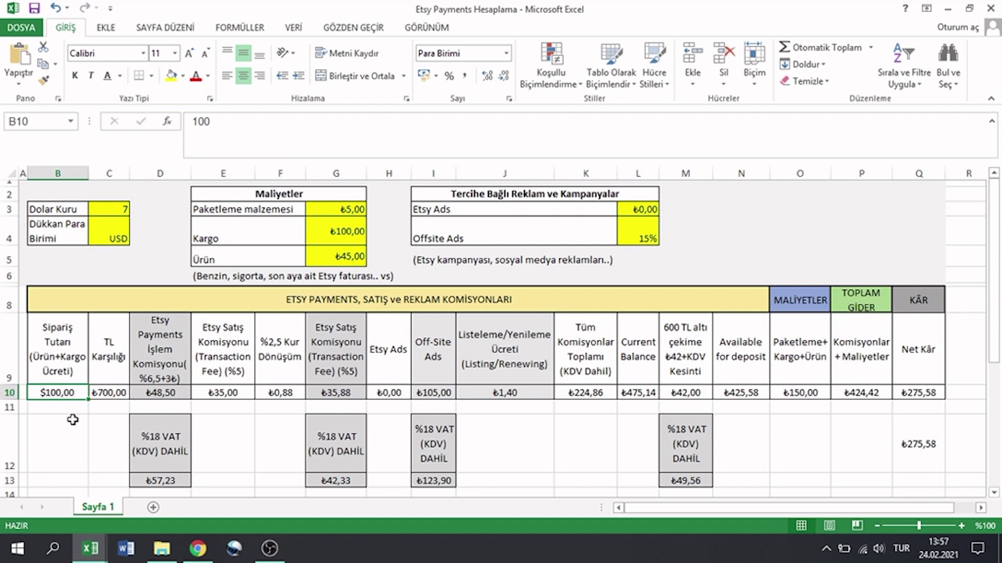
{"action": "left_click", "coordinate": [69, 409]}
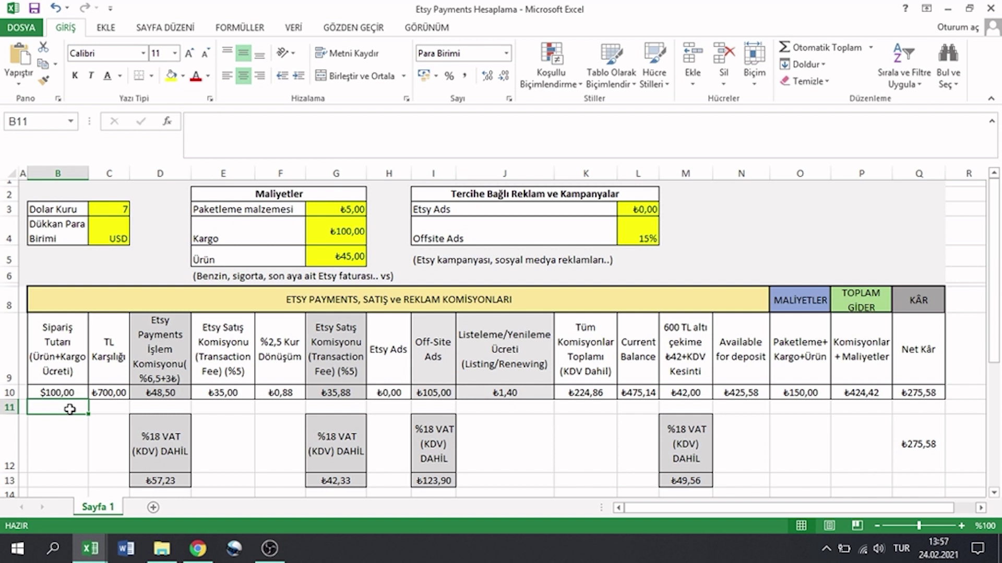
{"action": "left_click", "coordinate": [43, 210]}
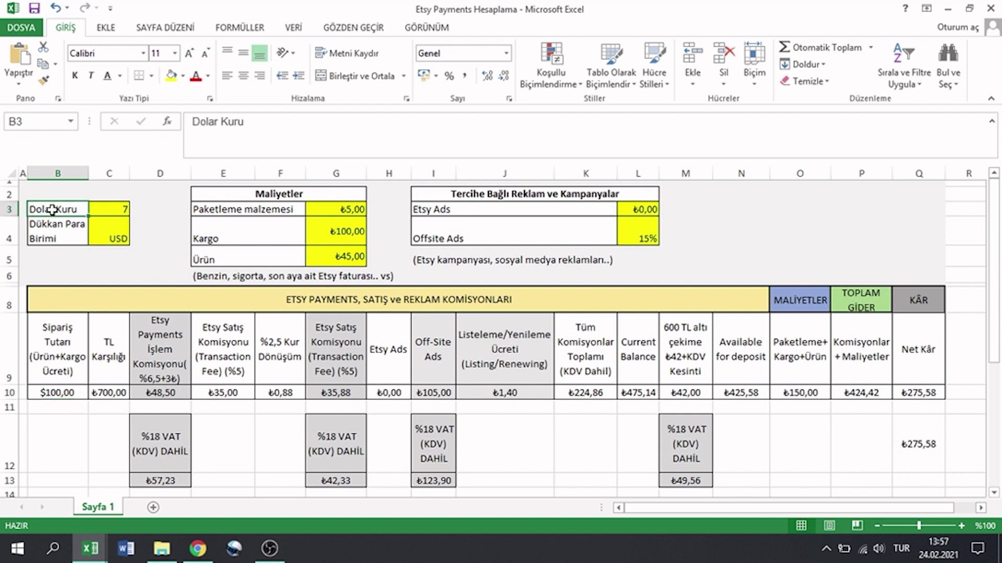
{"action": "left_click", "coordinate": [149, 210]}
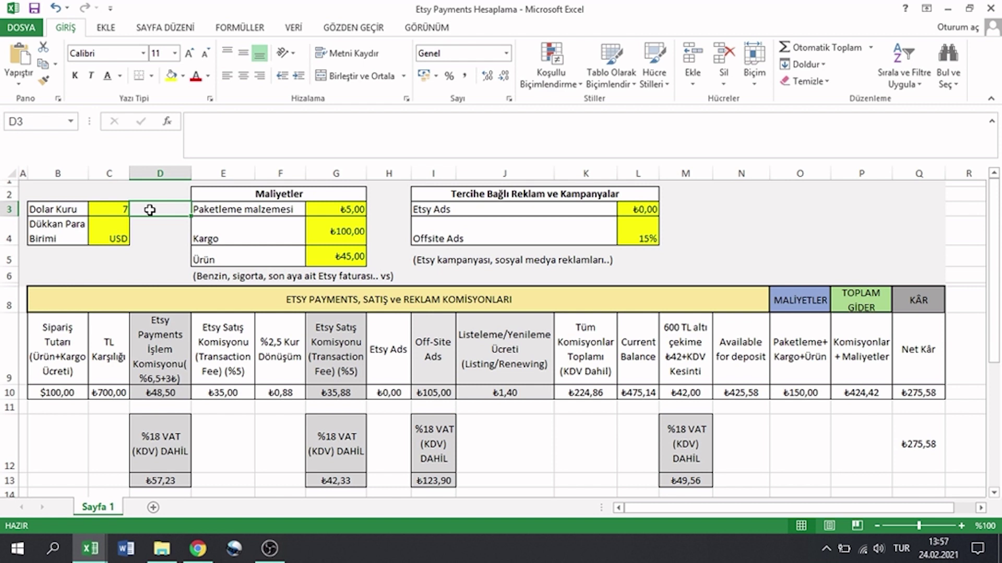
{"action": "left_click", "coordinate": [117, 232]}
{"action": "left_click", "coordinate": [137, 237]}
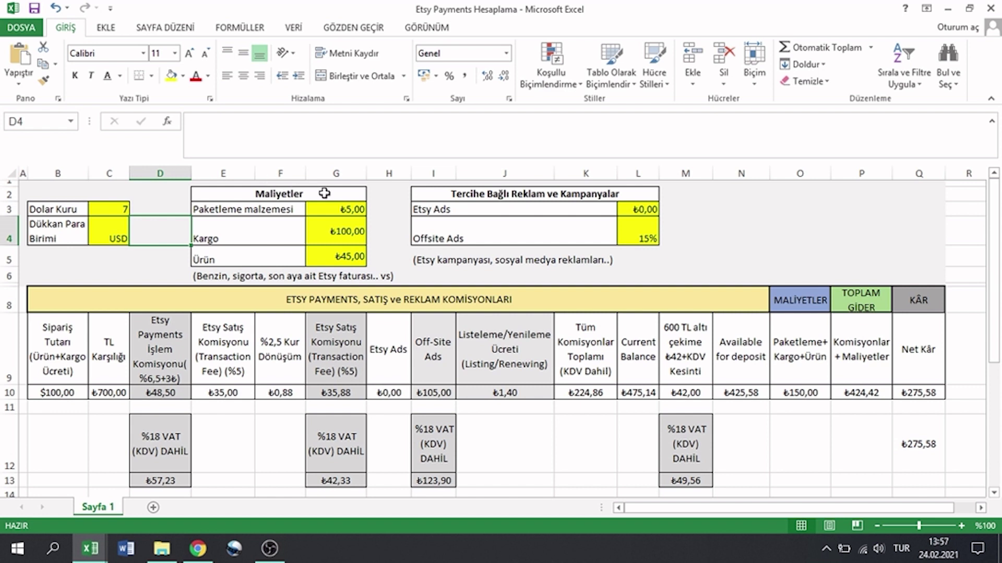
Look over the Kargo and Ürün cost labels and the empty cells H2–H5.
{"action": "left_click", "coordinate": [397, 195]}
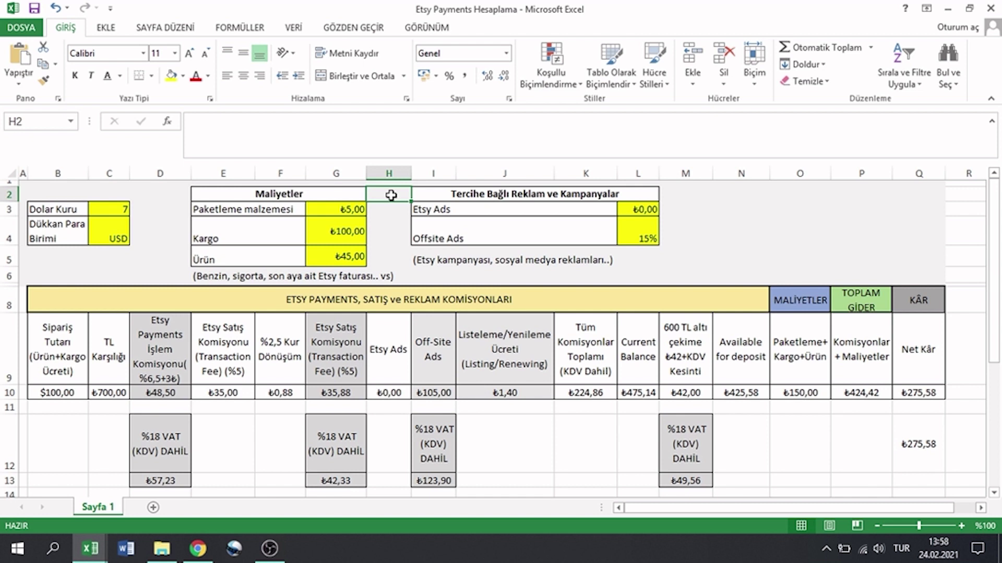
{"action": "left_click", "coordinate": [290, 208]}
{"action": "left_click", "coordinate": [237, 234]}
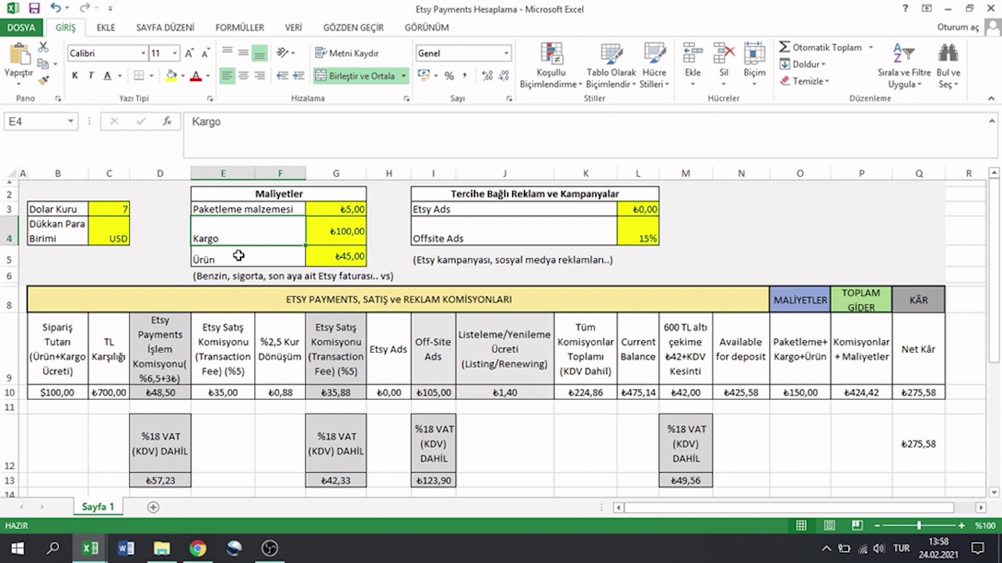
{"action": "left_click", "coordinate": [239, 256]}
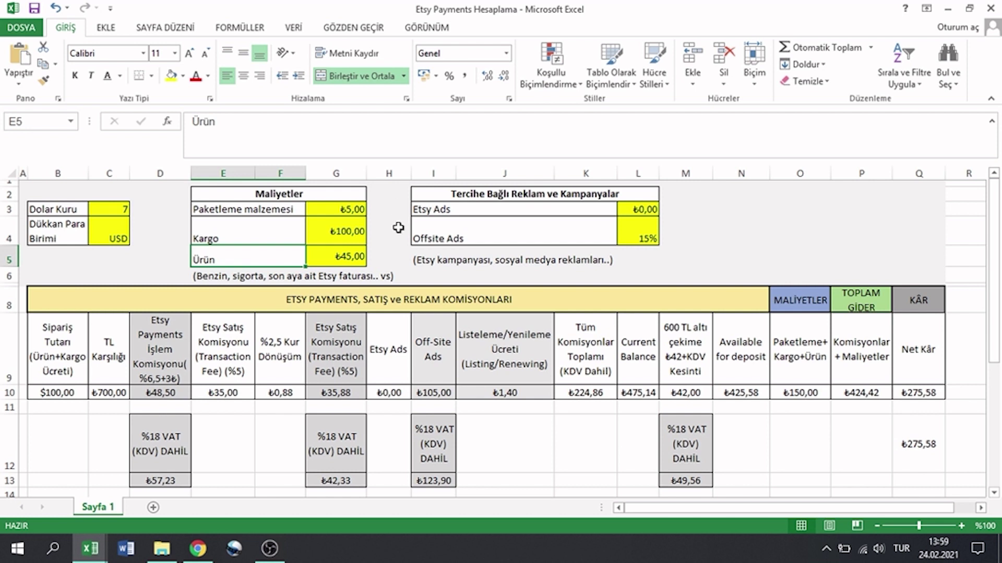
{"action": "left_click", "coordinate": [398, 227]}
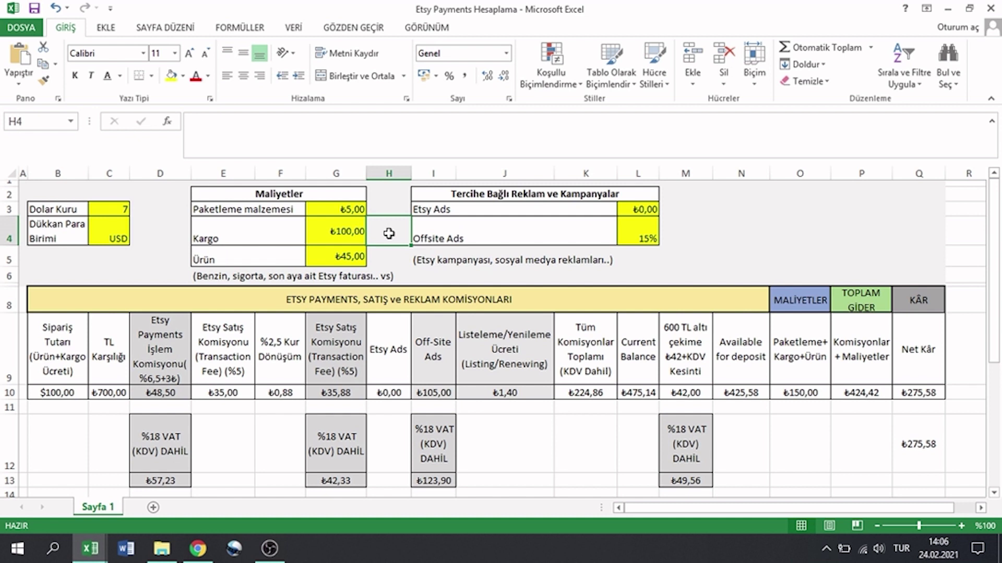
{"action": "left_click", "coordinate": [389, 261]}
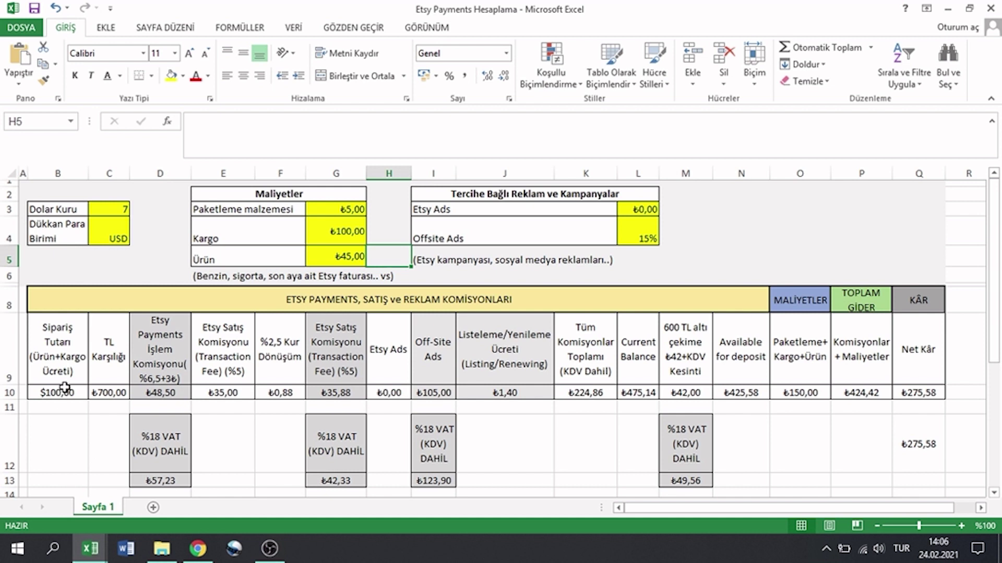
Survey the Etsy payments section title, cells J6–K6 and the B10 order amount.
{"action": "left_click", "coordinate": [65, 403]}
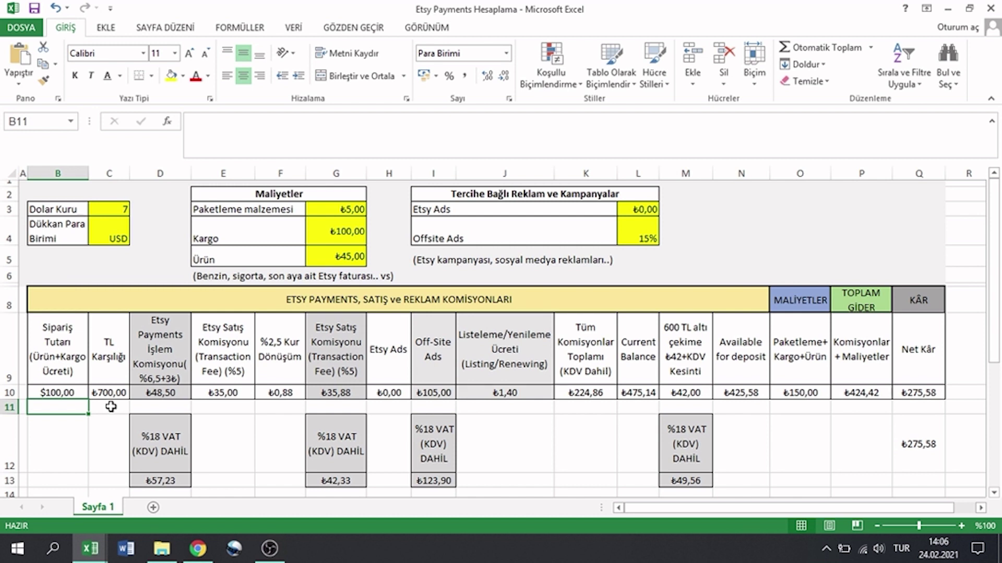
{"action": "left_click", "coordinate": [579, 272]}
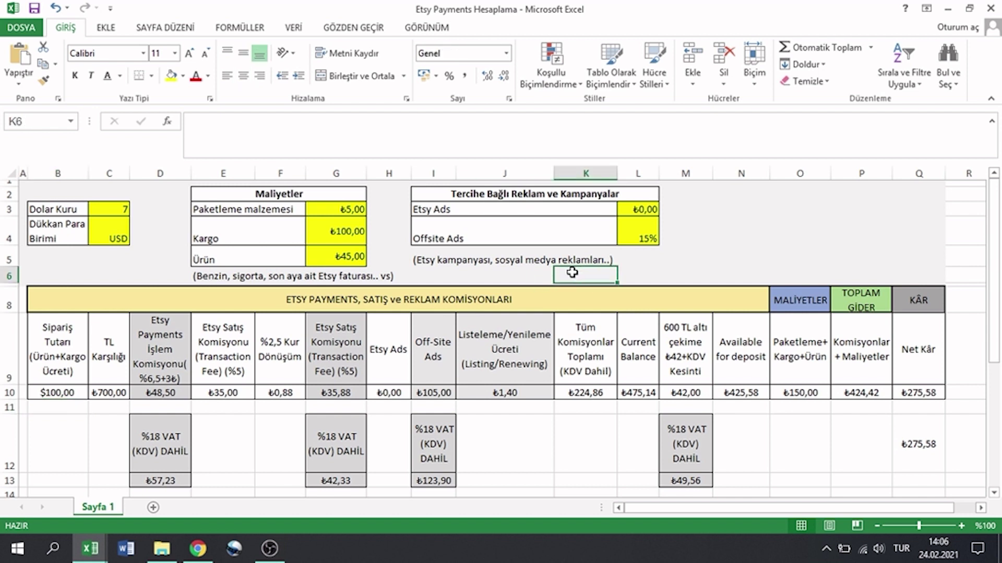
{"action": "left_click", "coordinate": [541, 270]}
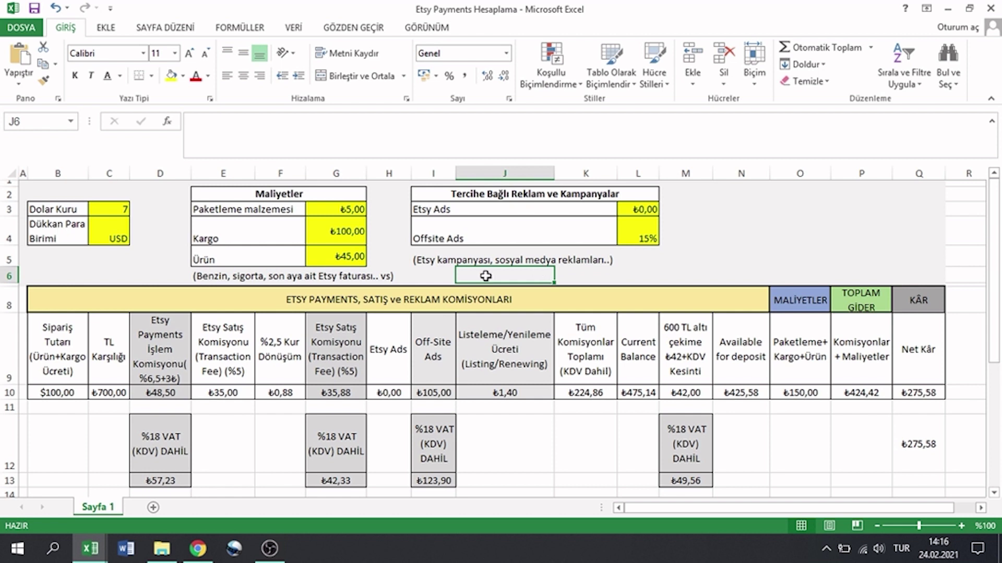
{"action": "left_click", "coordinate": [251, 301]}
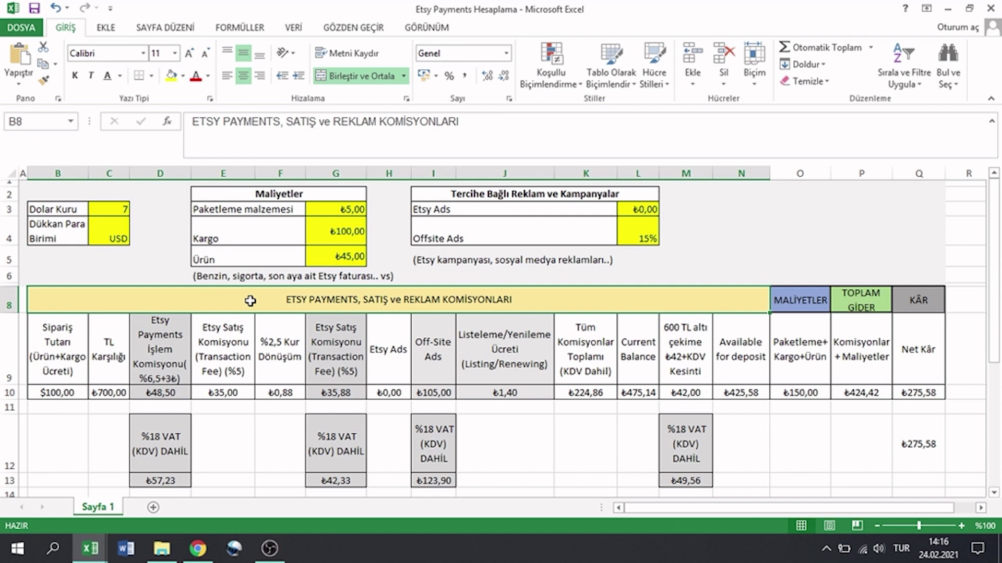
{"action": "left_click", "coordinate": [60, 412]}
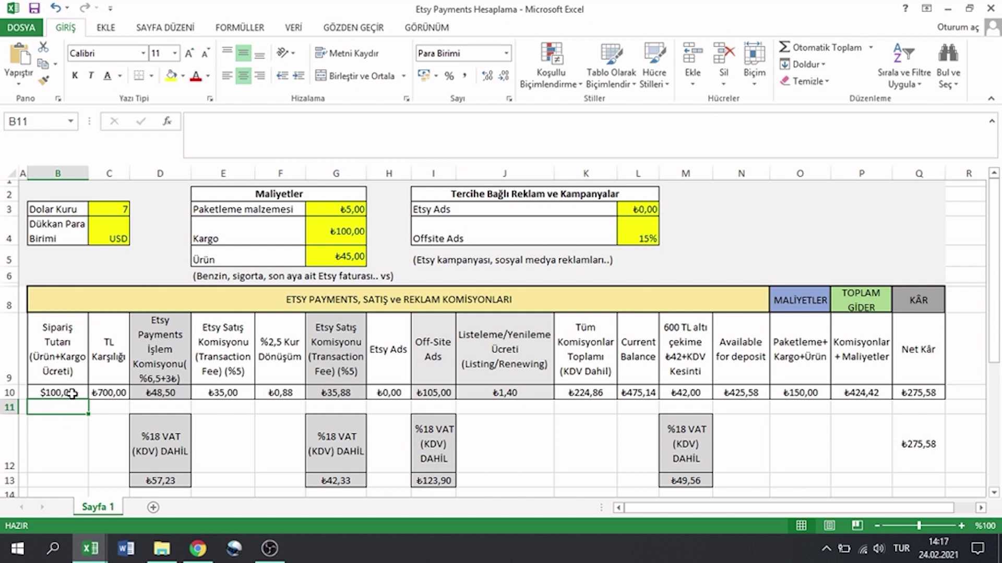
{"action": "left_click", "coordinate": [72, 393]}
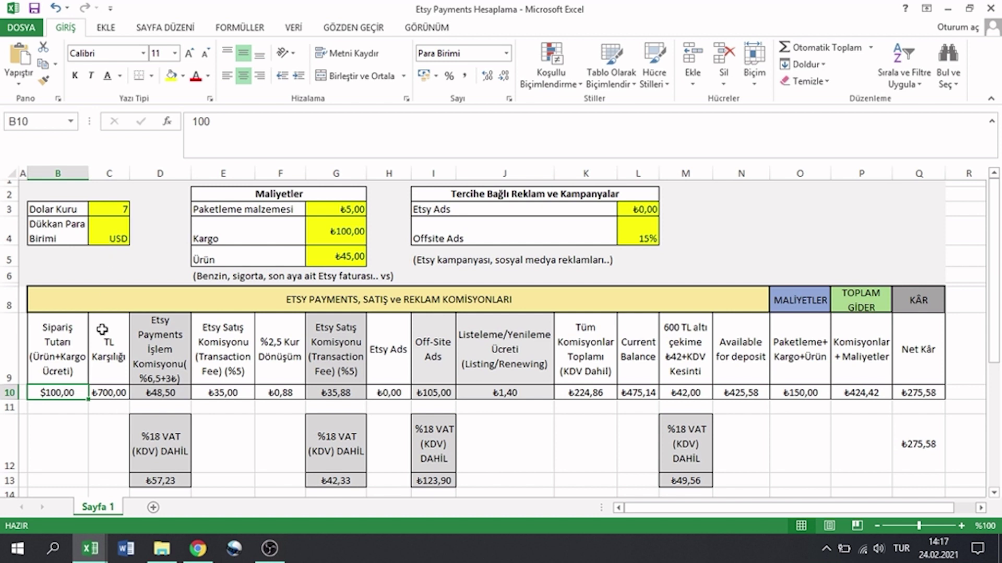
Review the C10 TL-conversion and D10 payment fee formulas, leaving both unchanged.
{"action": "left_click", "coordinate": [110, 393]}
{"action": "double_click", "coordinate": [110, 393]}
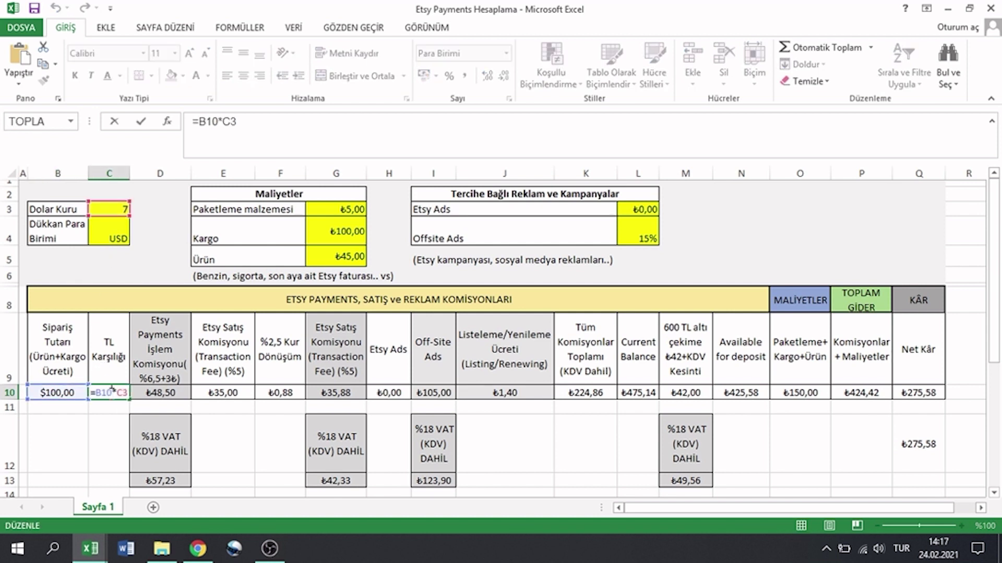
{"action": "key", "text": "Return"}
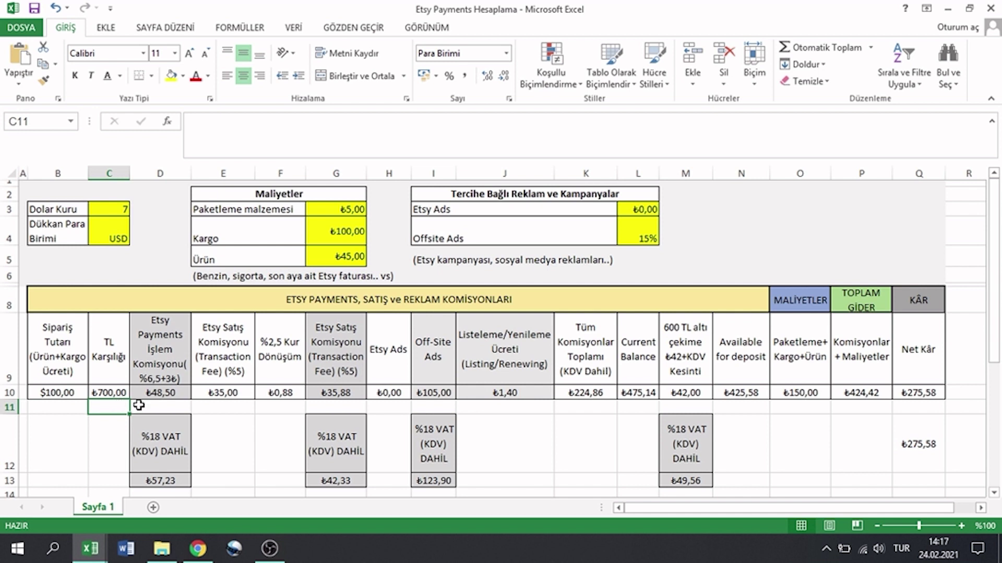
{"action": "left_click", "coordinate": [167, 407]}
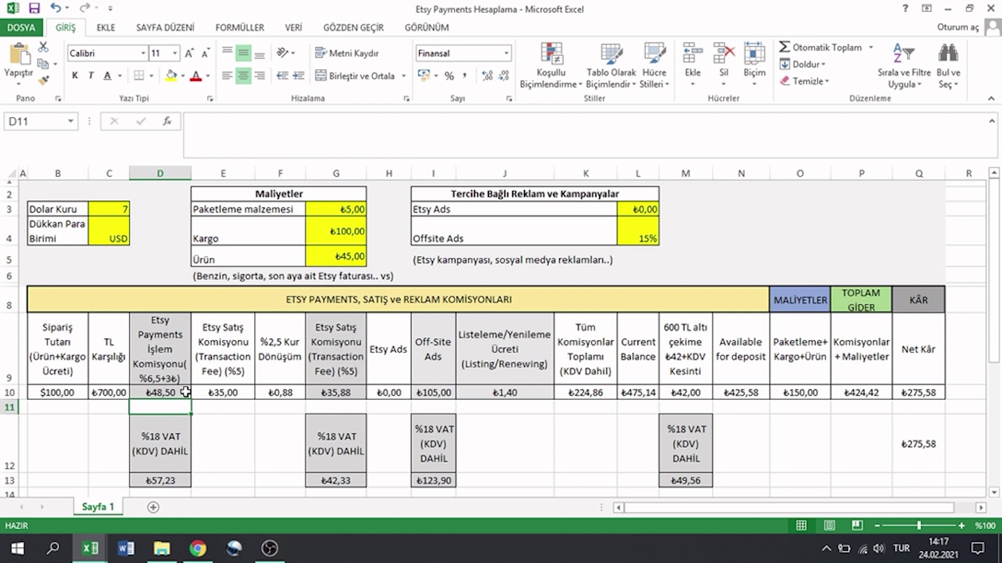
{"action": "double_click", "coordinate": [184, 393]}
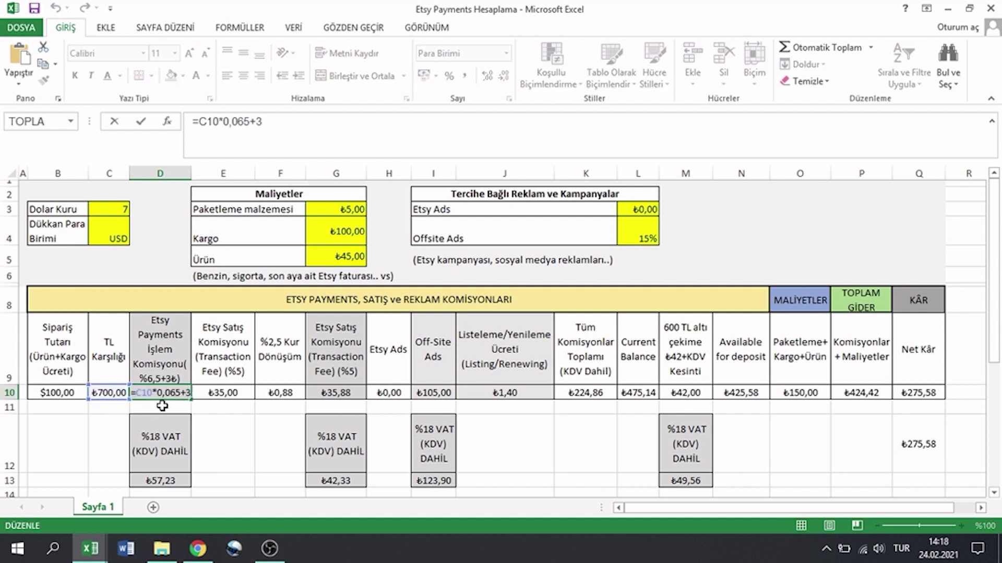
{"action": "key", "text": "Return"}
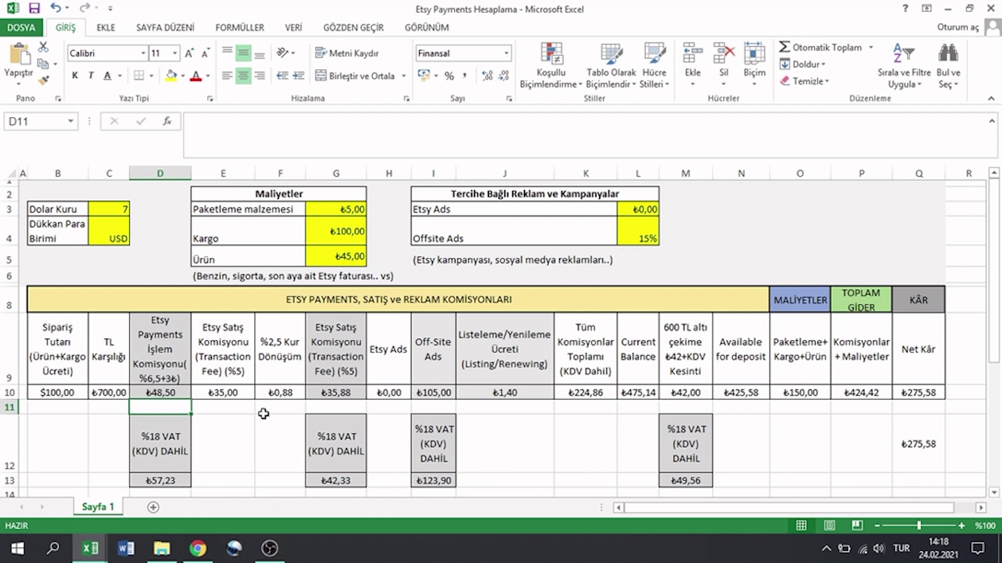
Check the D13 VAT formula and the E10 Transaction Fee formula without changes.
{"action": "left_click", "coordinate": [238, 409]}
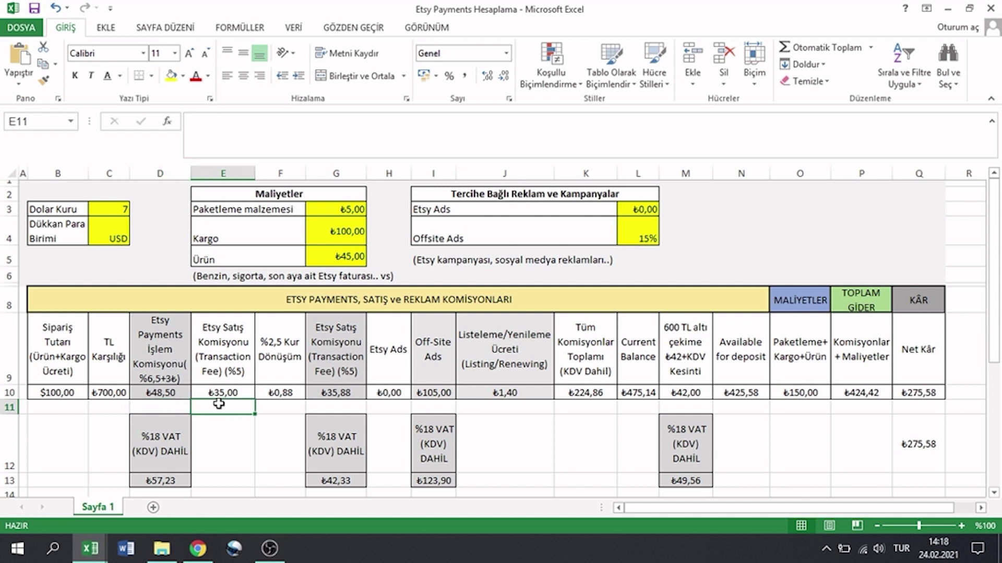
{"action": "double_click", "coordinate": [180, 480]}
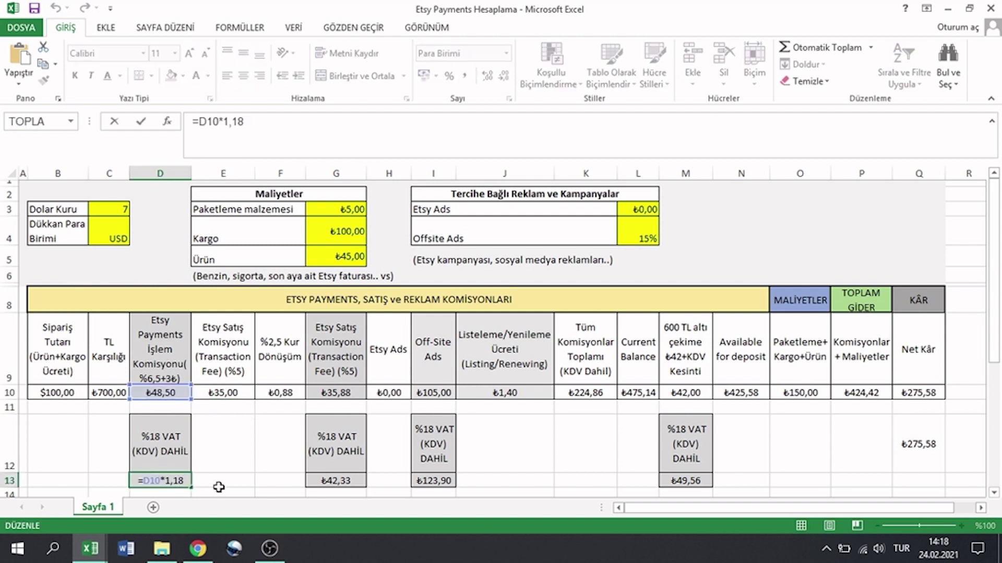
{"action": "left_click", "coordinate": [218, 486]}
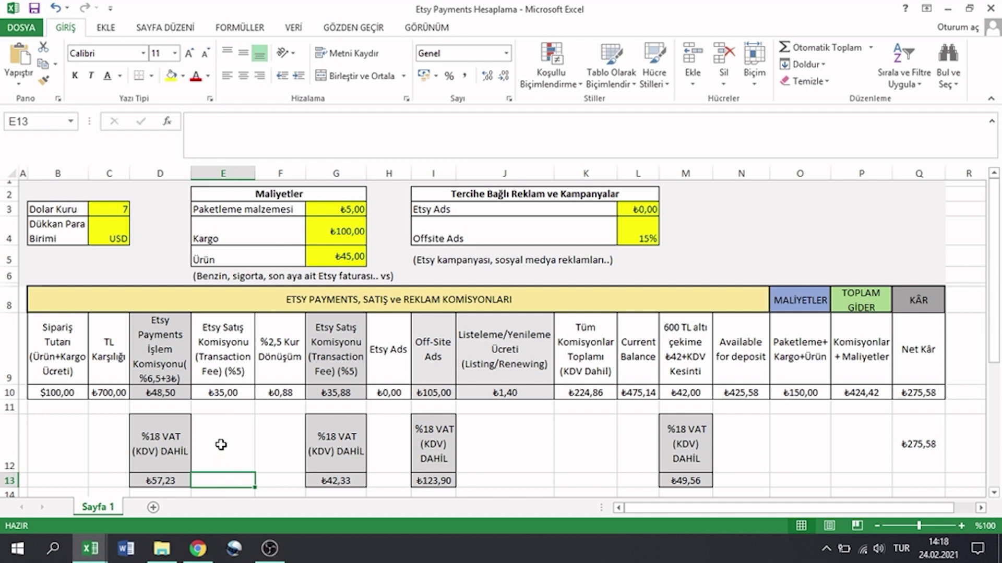
{"action": "left_click", "coordinate": [249, 377]}
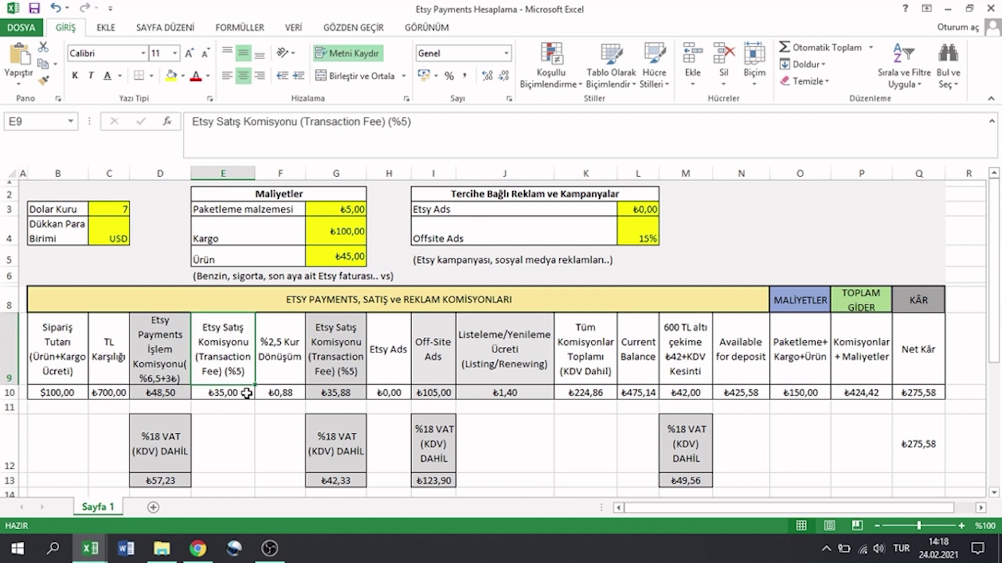
{"action": "double_click", "coordinate": [247, 393]}
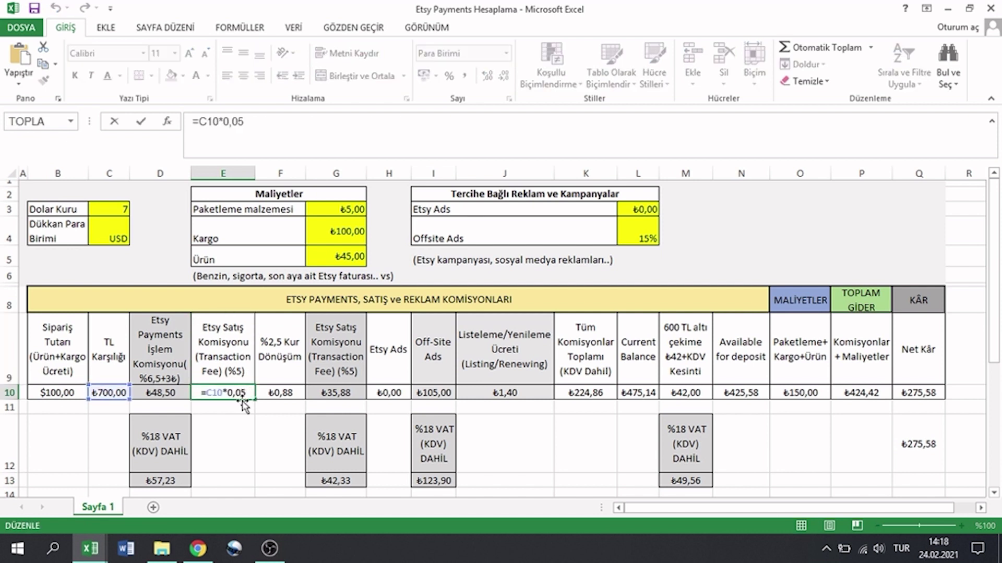
{"action": "left_click", "coordinate": [241, 402]}
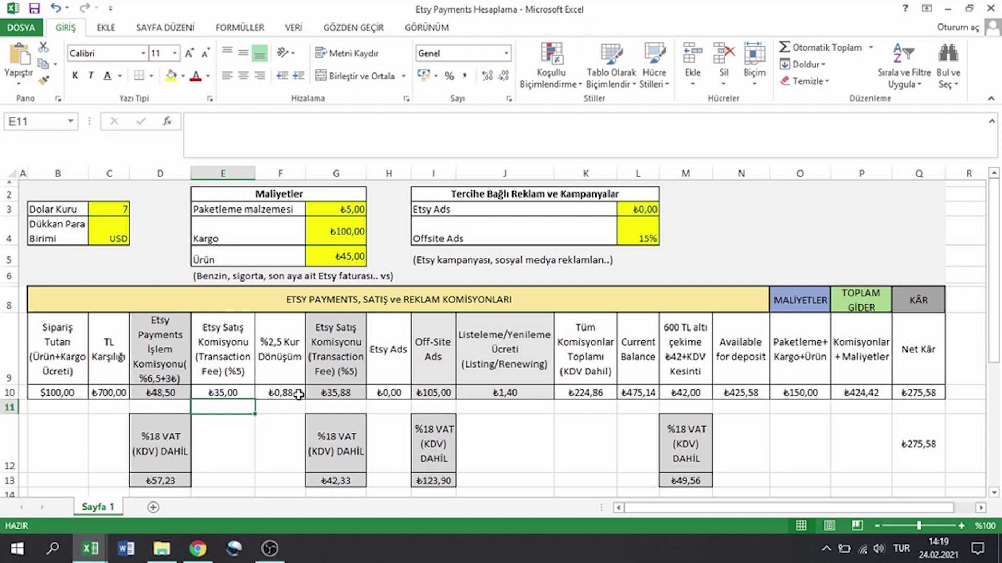
Review the F10 conversion, G10 sum of E10 and F10, and G13 VAT formulas.
{"action": "left_click", "coordinate": [298, 395]}
{"action": "double_click", "coordinate": [298, 395]}
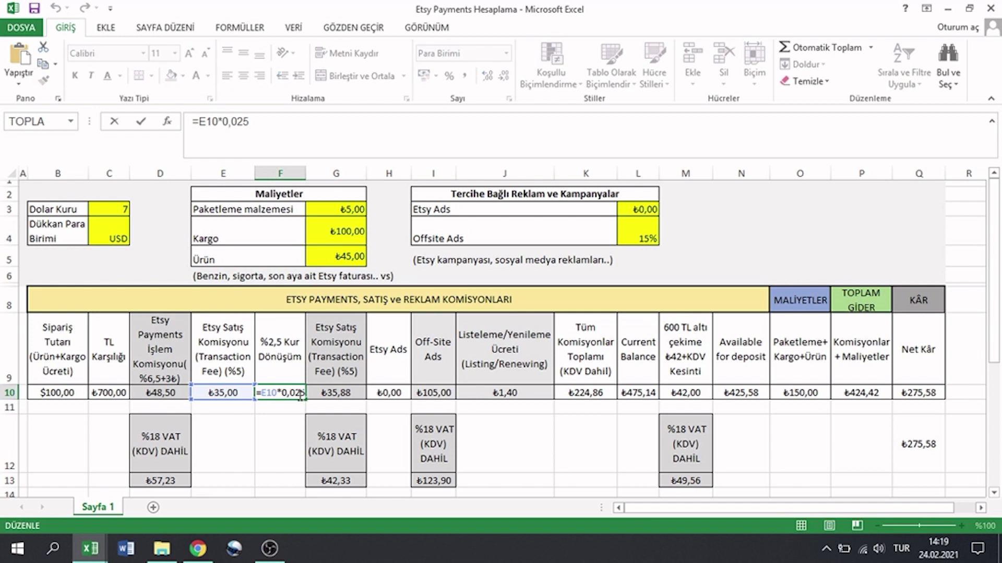
{"action": "double_click", "coordinate": [336, 394]}
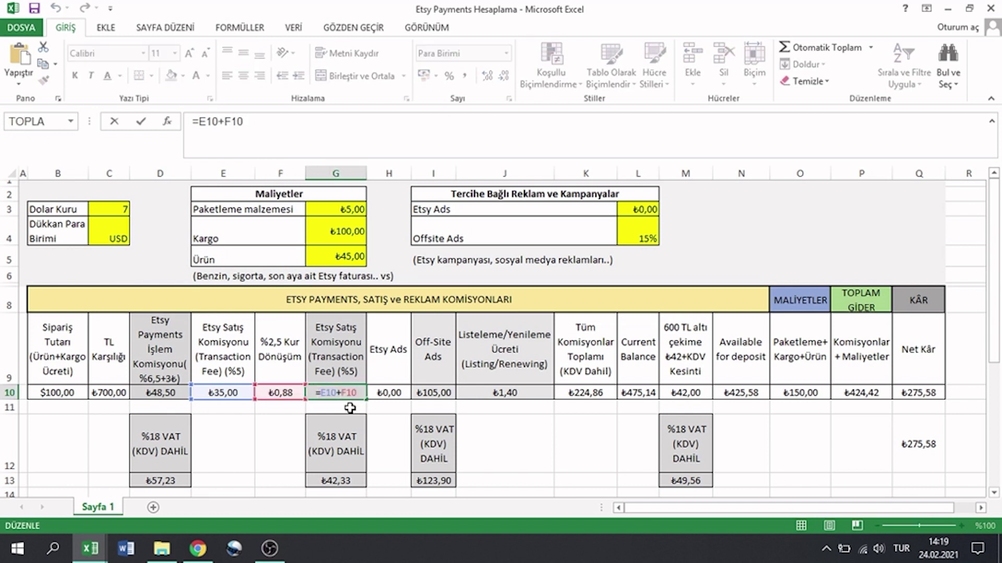
{"action": "left_click", "coordinate": [351, 408]}
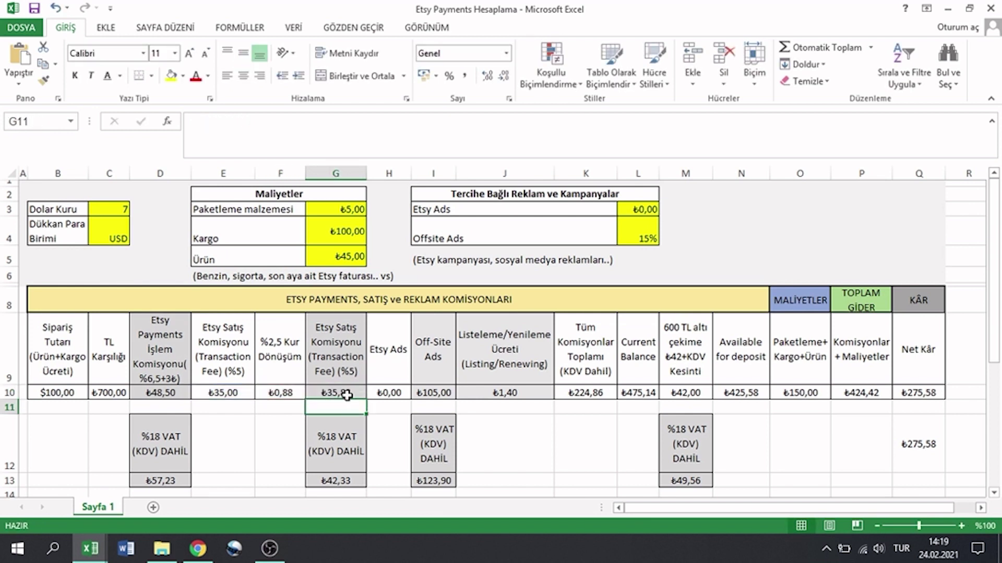
{"action": "left_click", "coordinate": [347, 479]}
{"action": "double_click", "coordinate": [347, 479]}
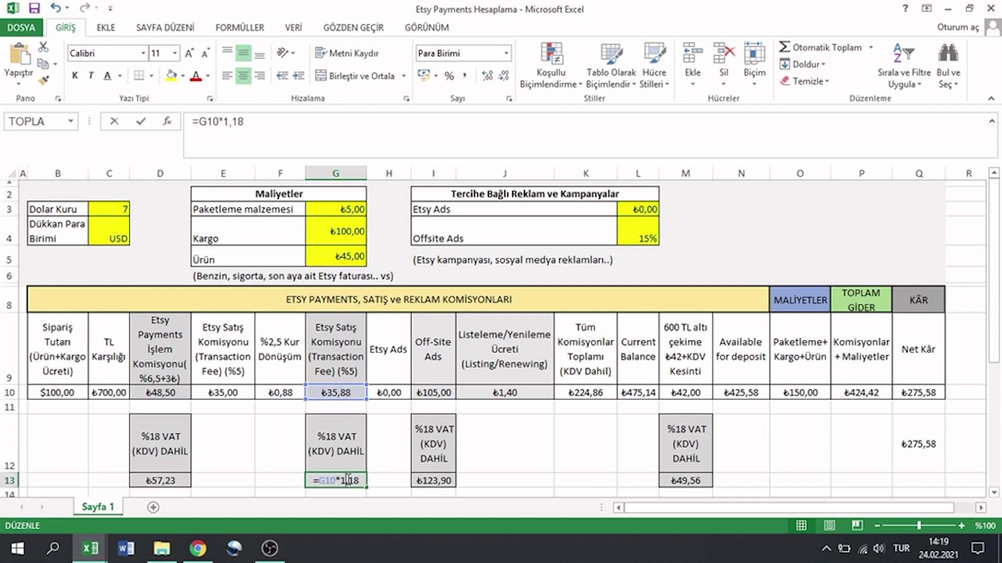
{"action": "key", "text": "Return"}
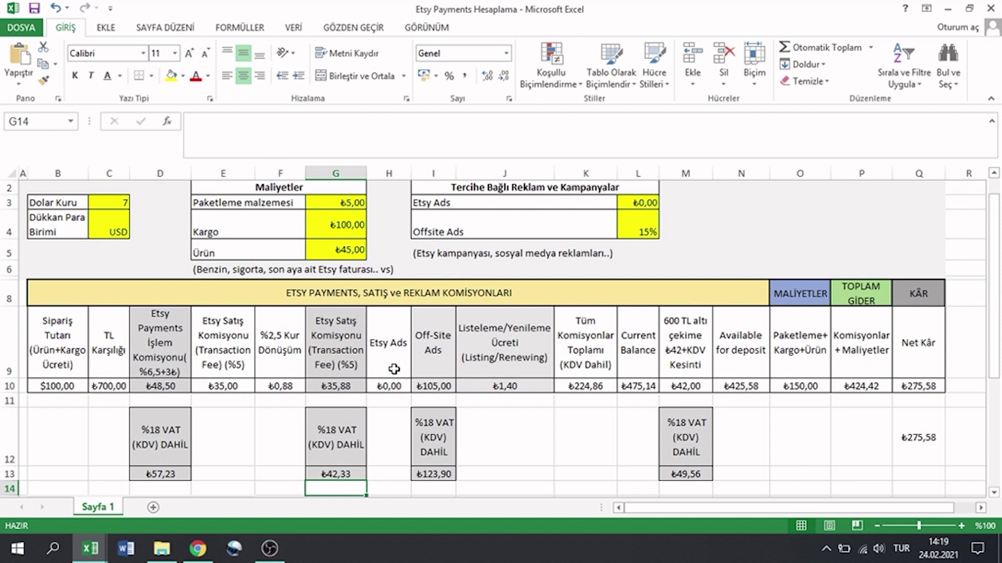
Check the Off-Site Ads formula in I10 and its VAT formula in I13.
{"action": "left_click", "coordinate": [394, 369]}
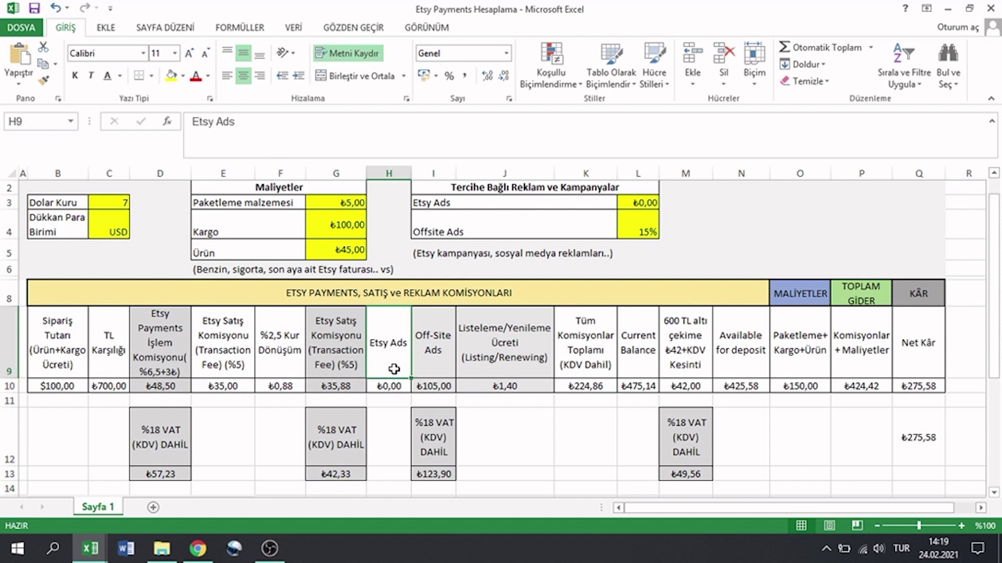
{"action": "left_click", "coordinate": [438, 369]}
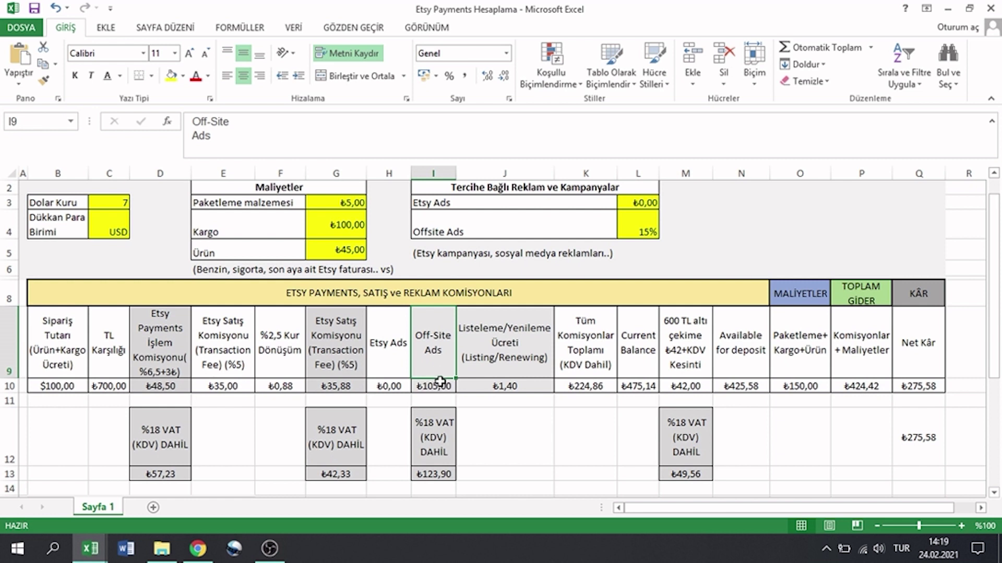
{"action": "double_click", "coordinate": [440, 387]}
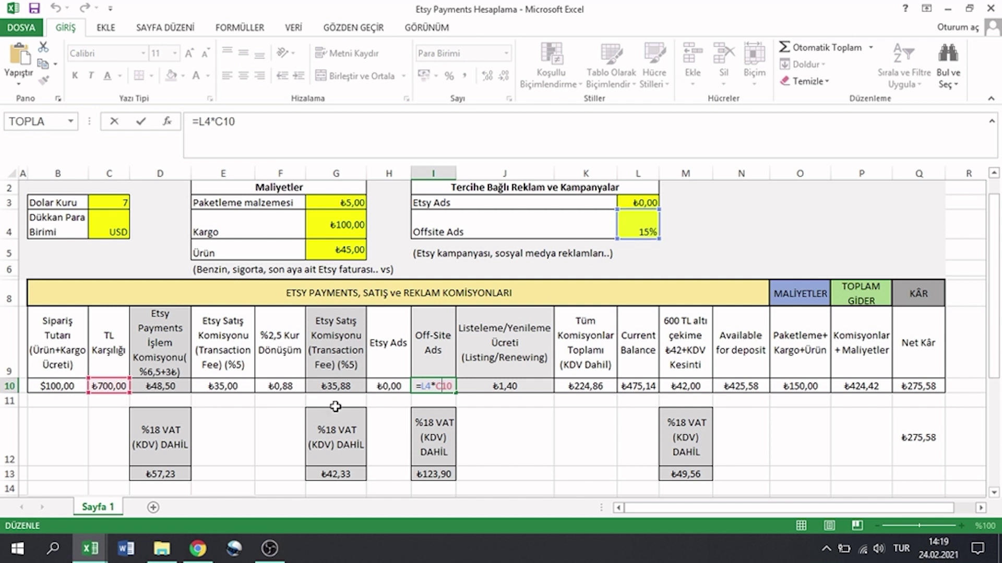
{"action": "key", "text": "Return"}
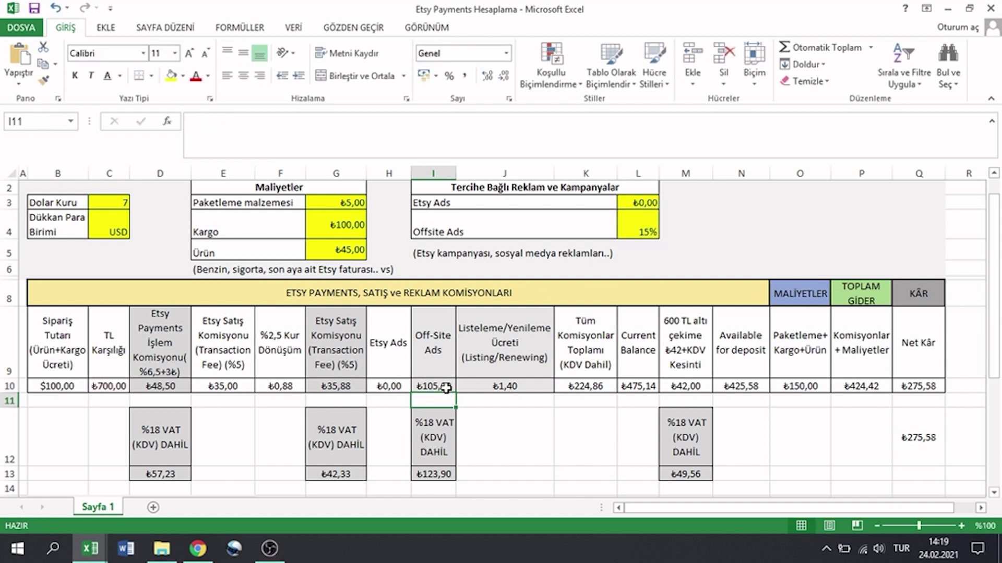
{"action": "left_click", "coordinate": [446, 388]}
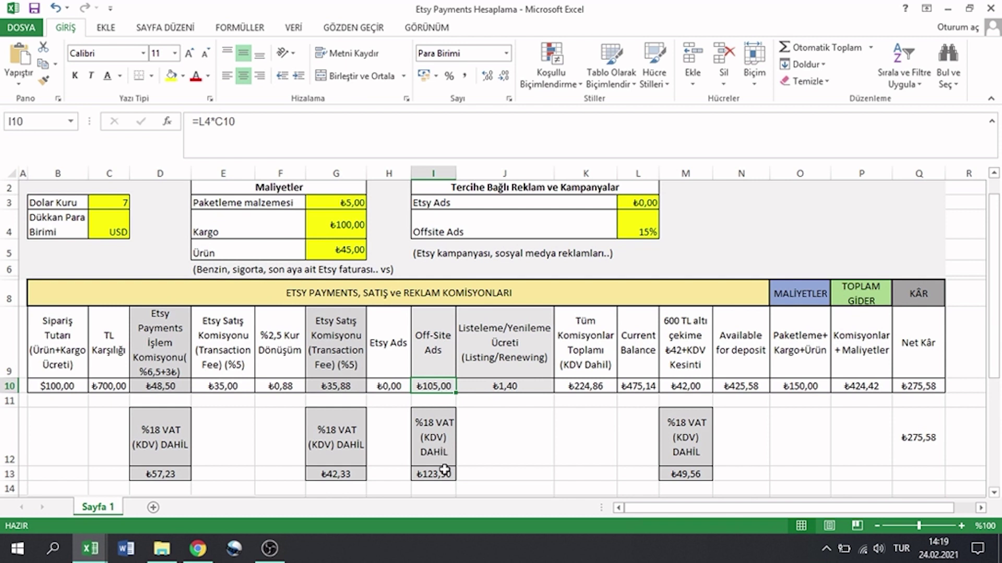
{"action": "double_click", "coordinate": [444, 474]}
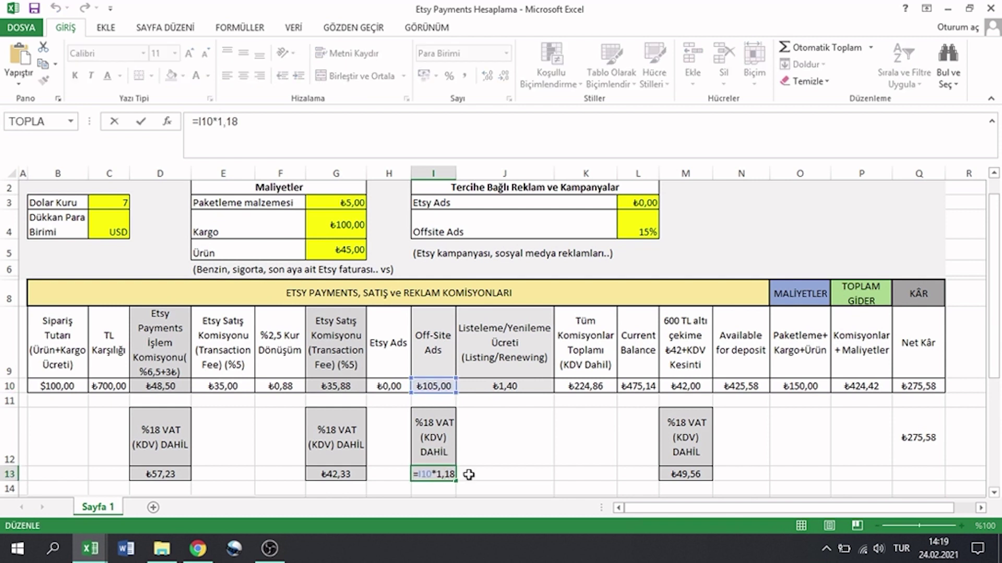
{"action": "key", "text": "Return"}
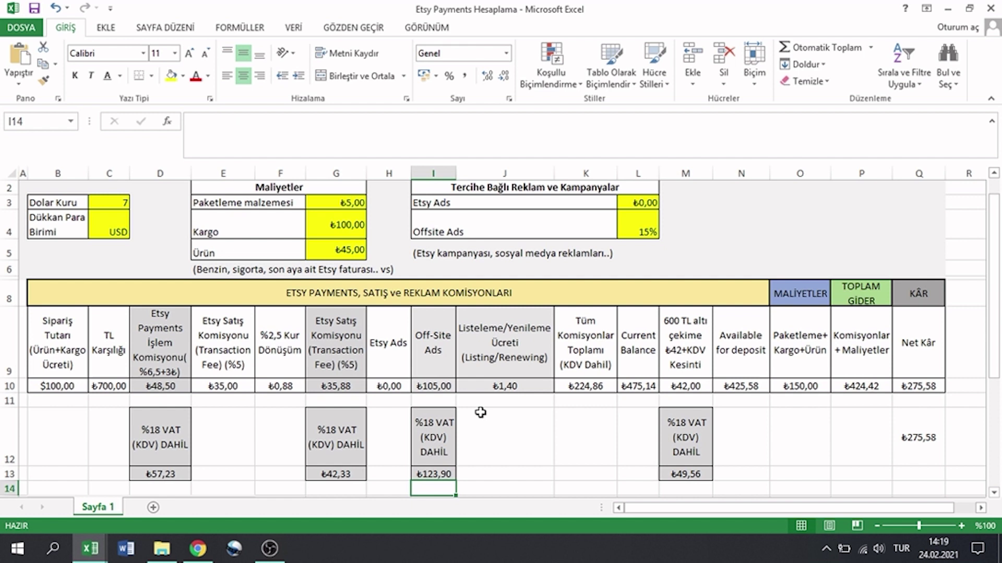
Review the J10 listing fee formula and the K10 commission total formula.
{"action": "left_click", "coordinate": [488, 403]}
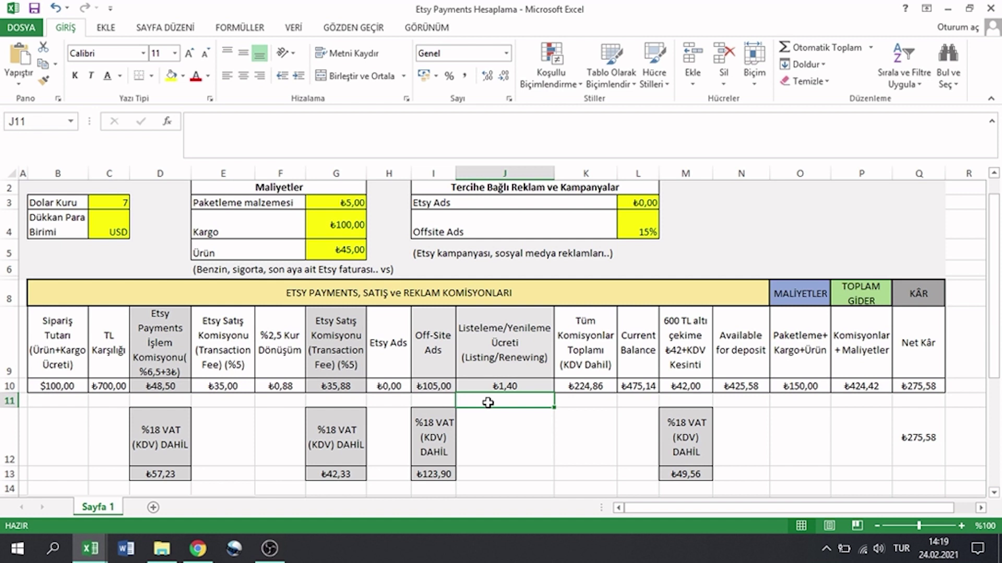
{"action": "double_click", "coordinate": [535, 388]}
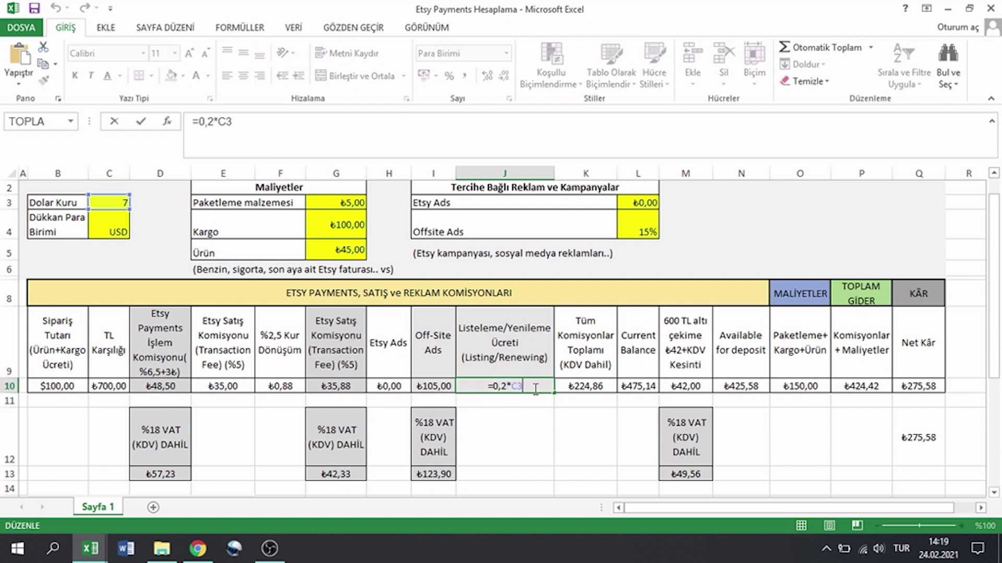
{"action": "key", "text": "Return"}
{"action": "left_click", "coordinate": [534, 388]}
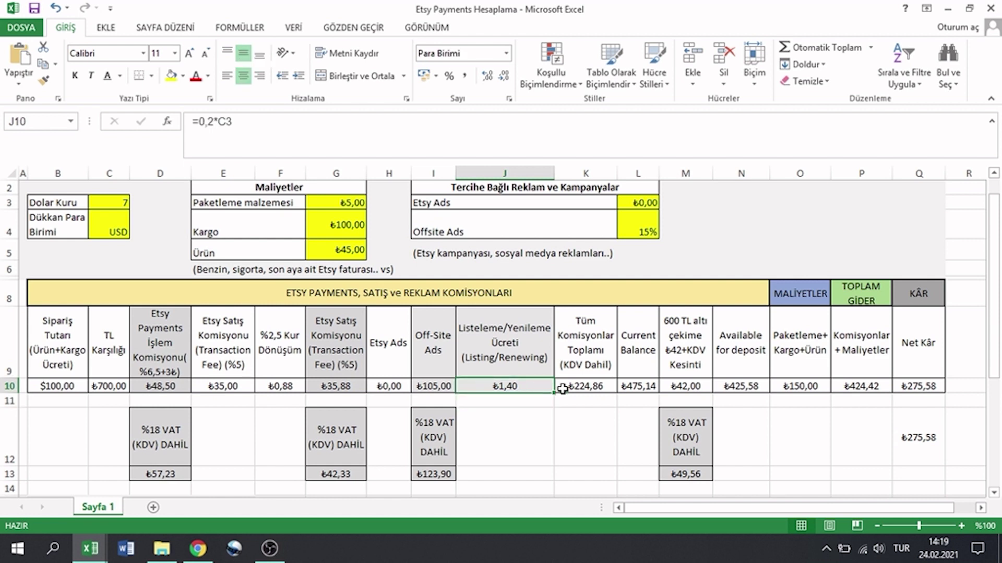
{"action": "left_click", "coordinate": [604, 386]}
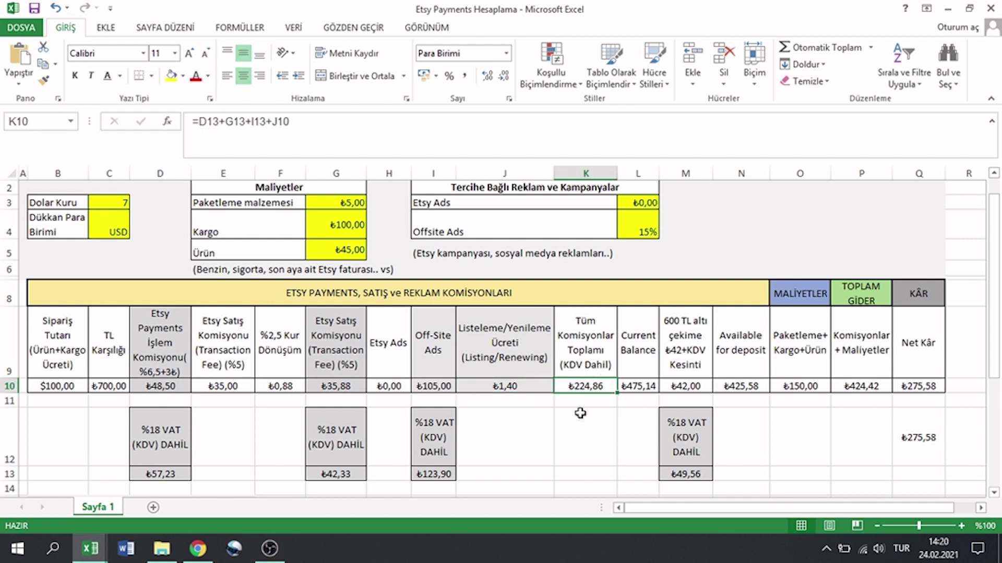
Recheck the VAT formulas in D13, G13 and I13, plus J10, C10 and K10.
{"action": "left_click", "coordinate": [184, 477]}
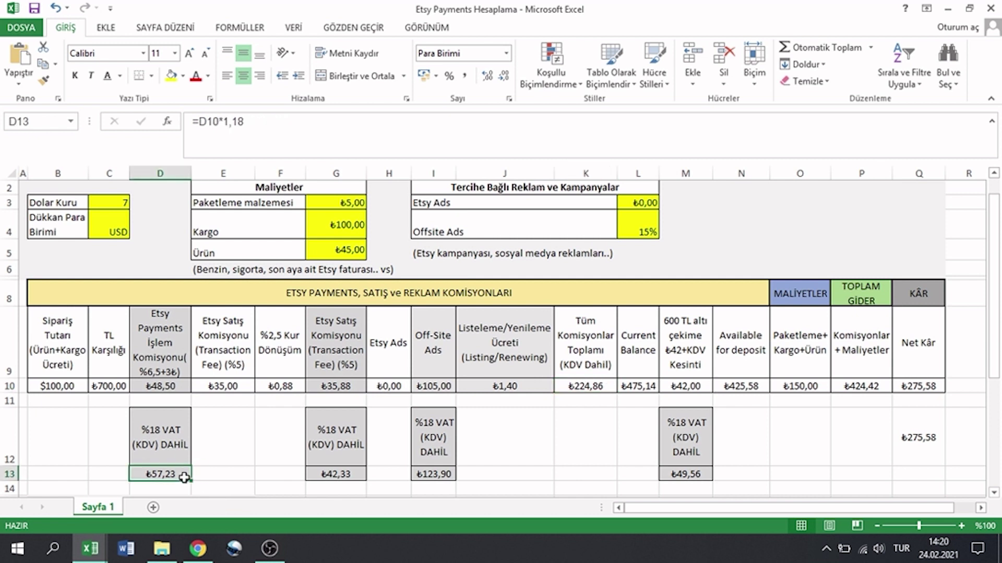
{"action": "left_click", "coordinate": [337, 477]}
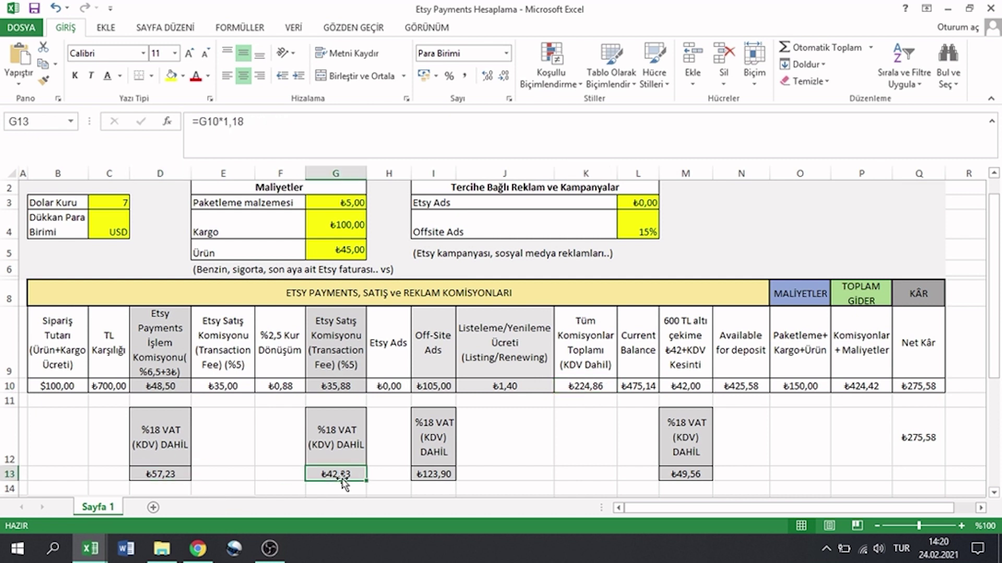
{"action": "left_click", "coordinate": [435, 478]}
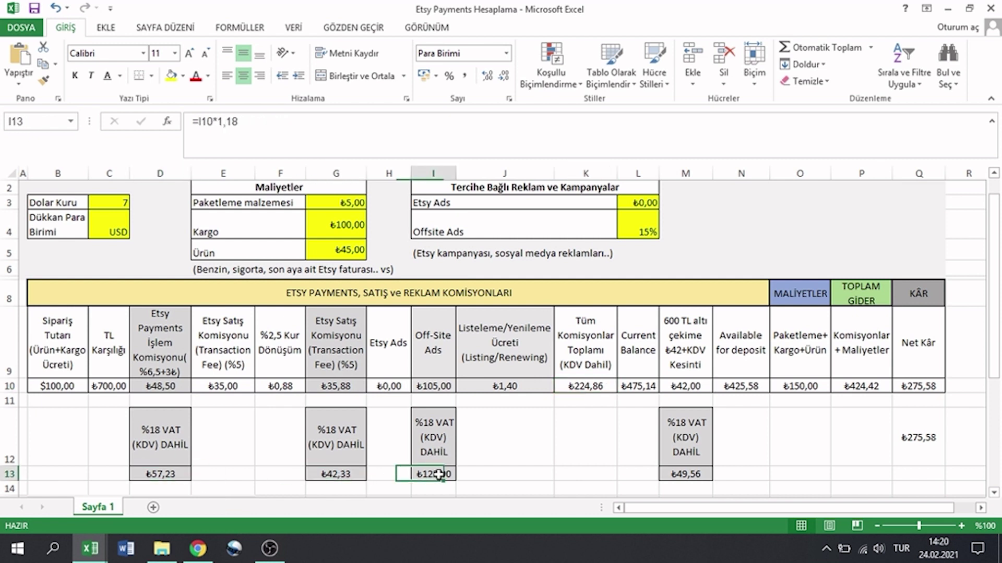
{"action": "left_click", "coordinate": [520, 390]}
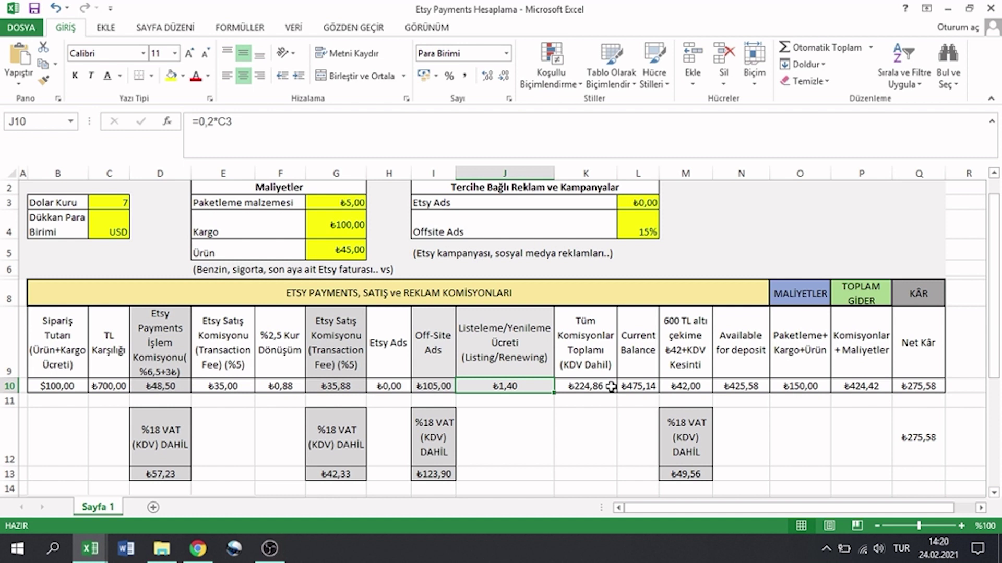
{"action": "left_click", "coordinate": [106, 384]}
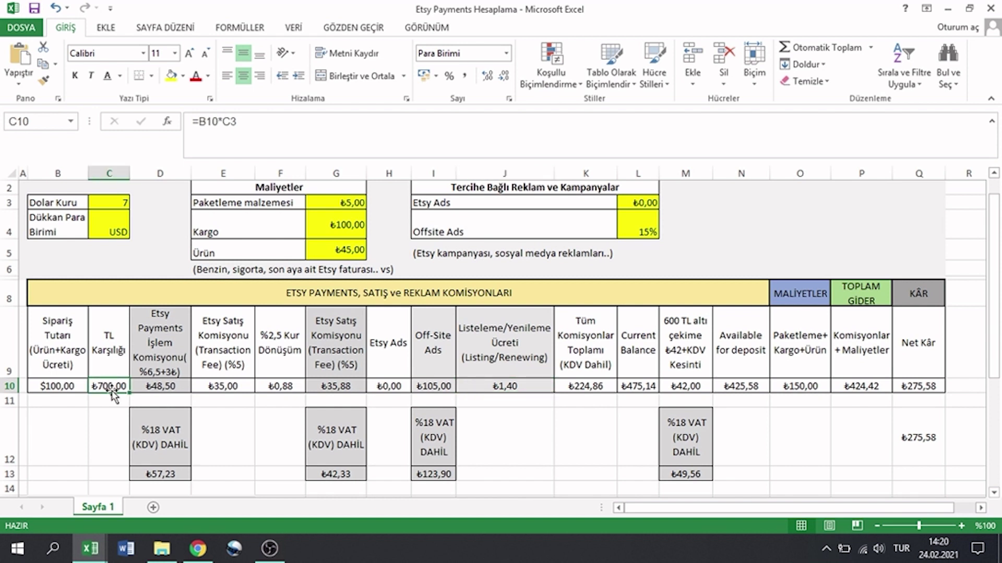
{"action": "left_click", "coordinate": [611, 387]}
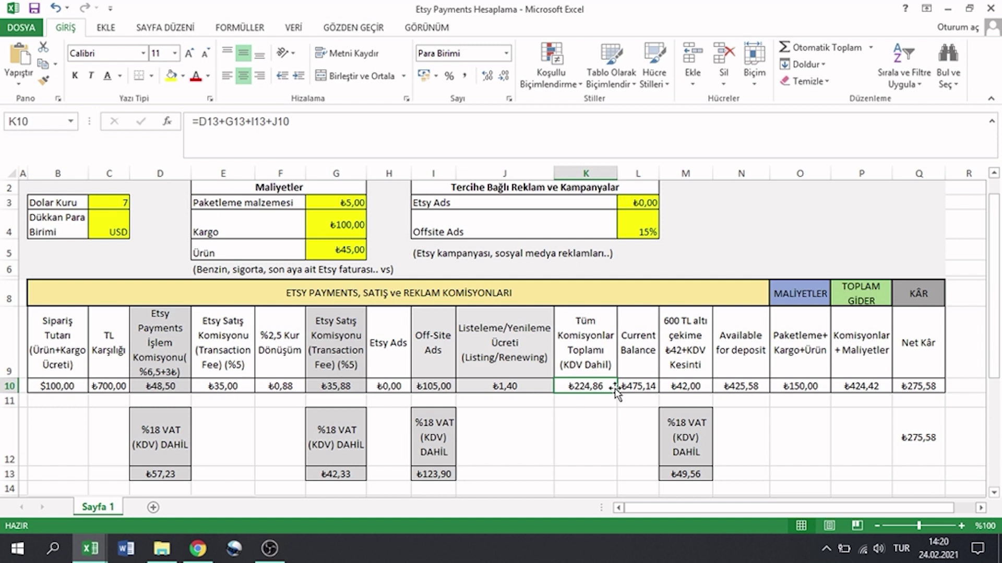
Confirm L10's =C10-K10 formula, giving a ₺475,14 current balance.
{"action": "double_click", "coordinate": [647, 389]}
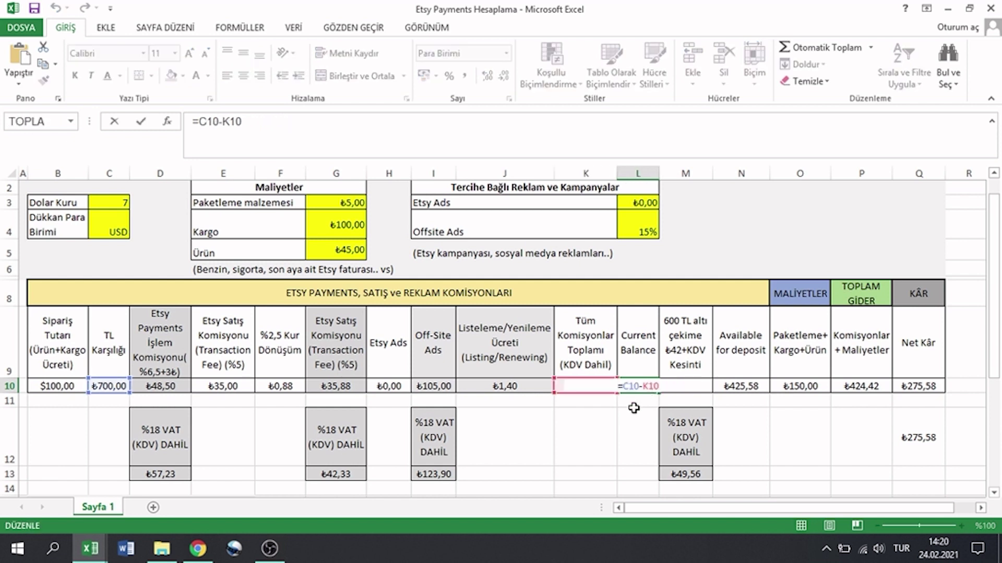
{"action": "key", "text": "Return"}
{"action": "left_click", "coordinate": [634, 389]}
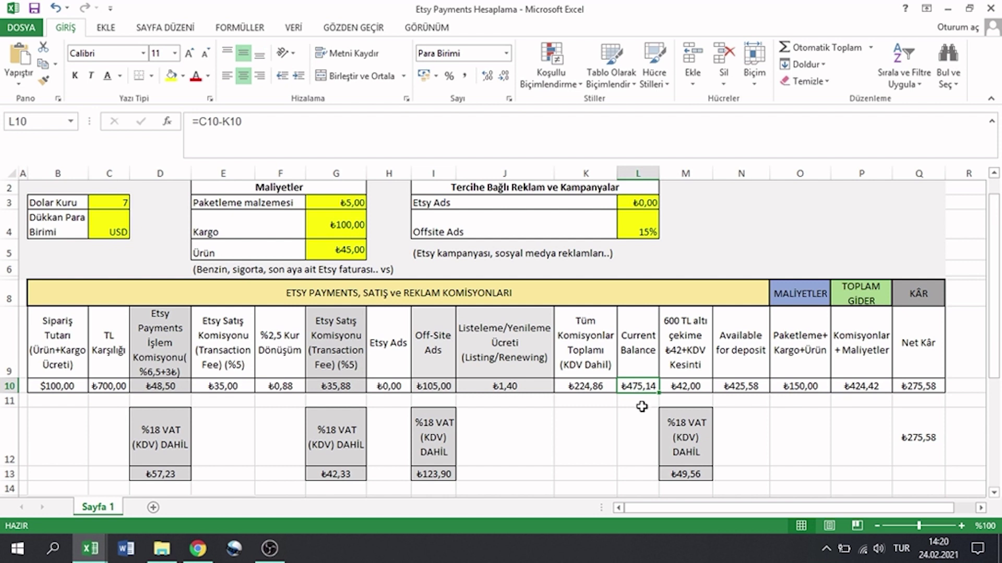
{"action": "left_click", "coordinate": [640, 401]}
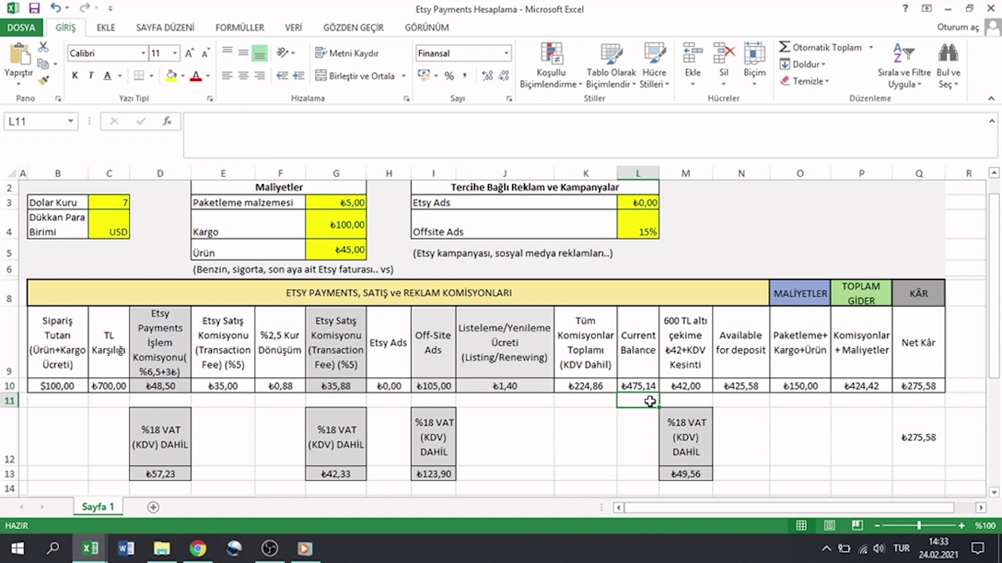
{"action": "left_click", "coordinate": [758, 361]}
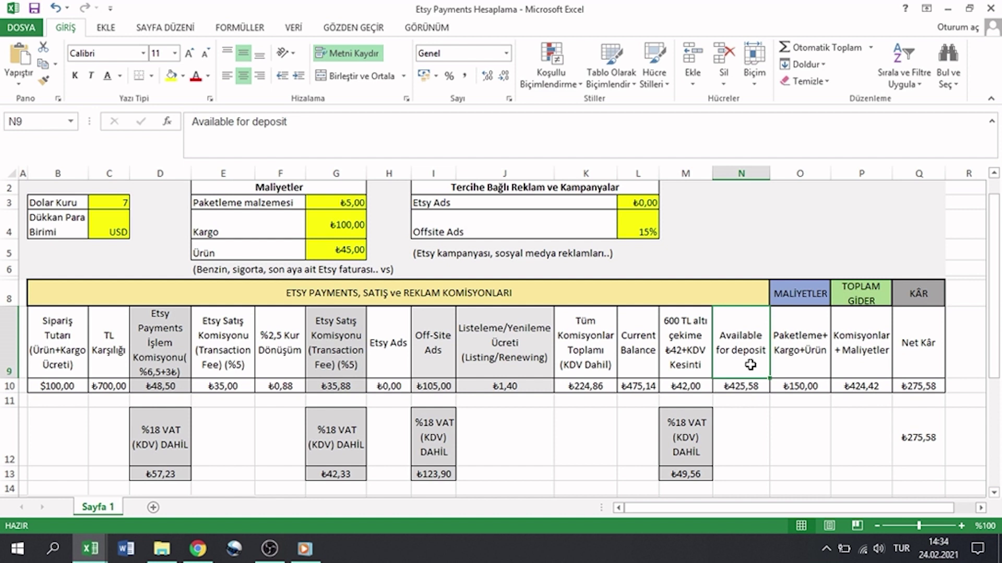
{"action": "left_click", "coordinate": [639, 403]}
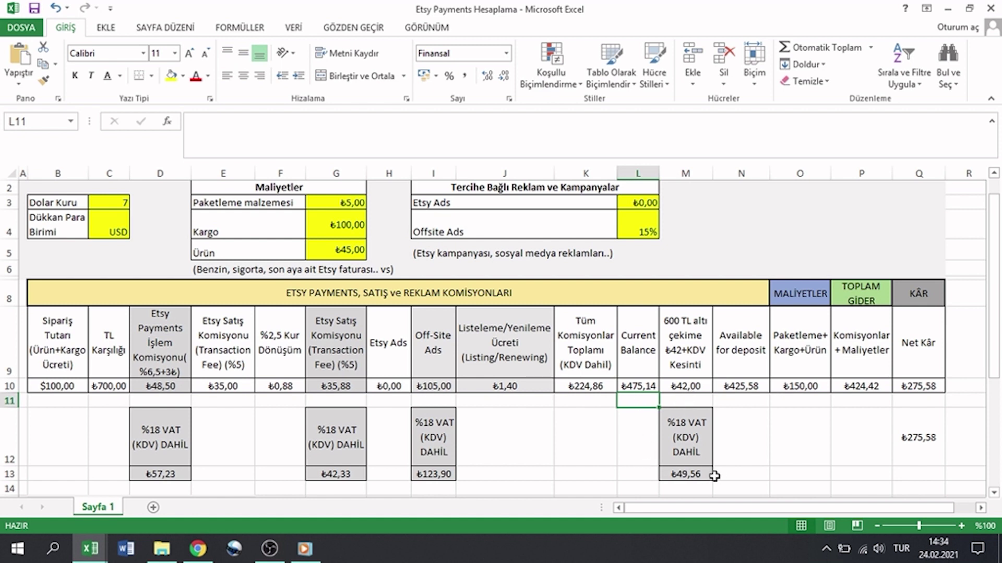
{"action": "left_click", "coordinate": [736, 400]}
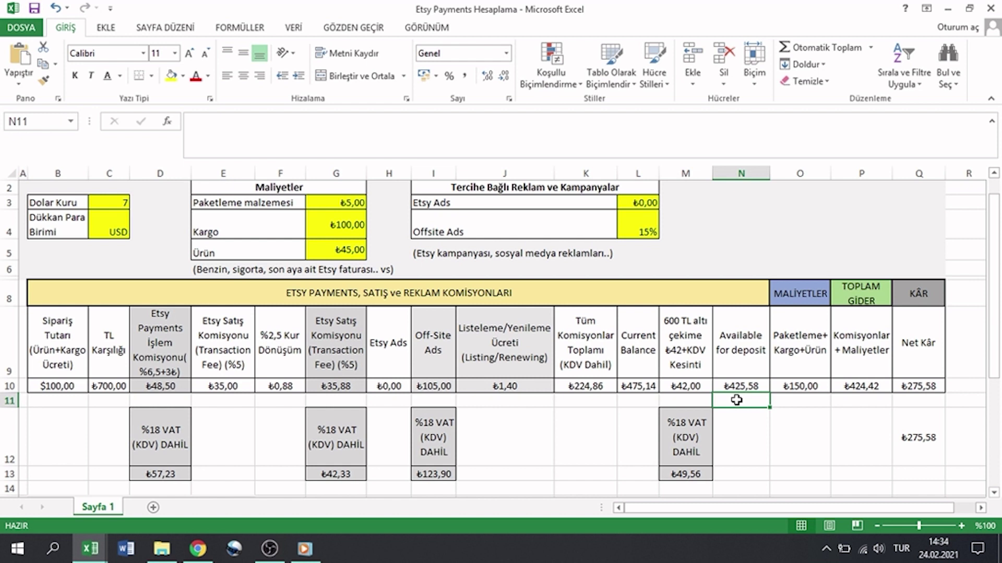
{"action": "left_click", "coordinate": [694, 403]}
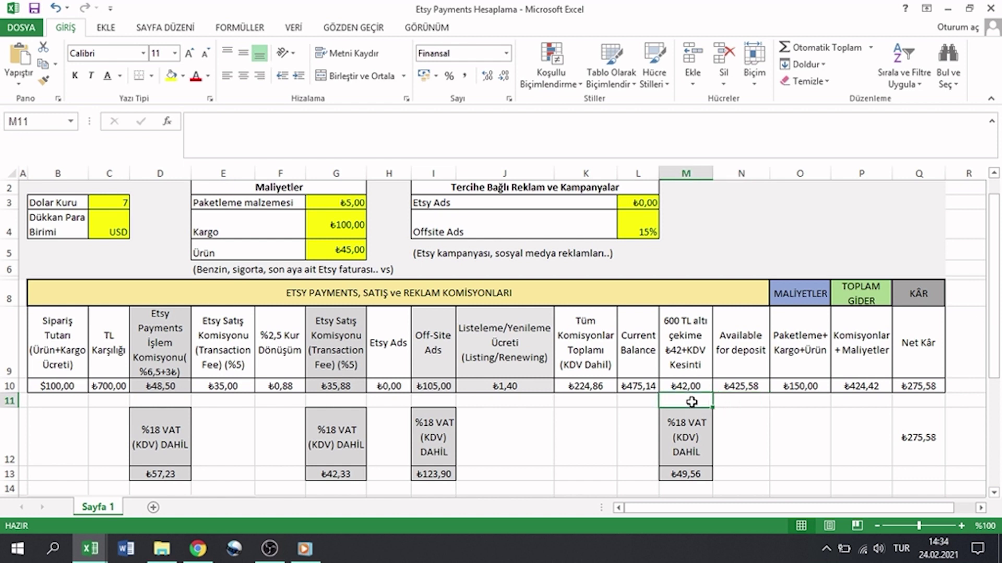
{"action": "left_click", "coordinate": [755, 401]}
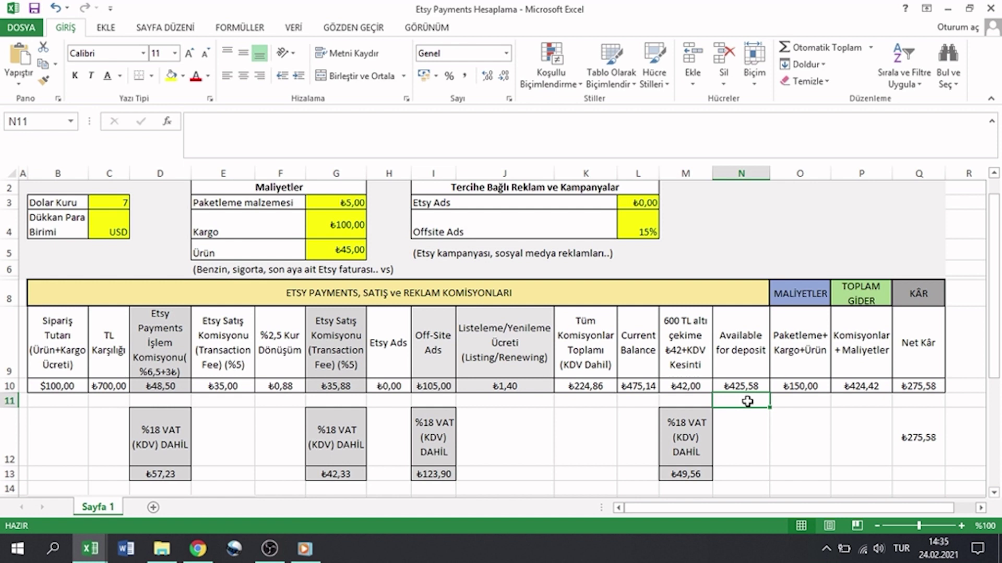
{"action": "left_click", "coordinate": [742, 359]}
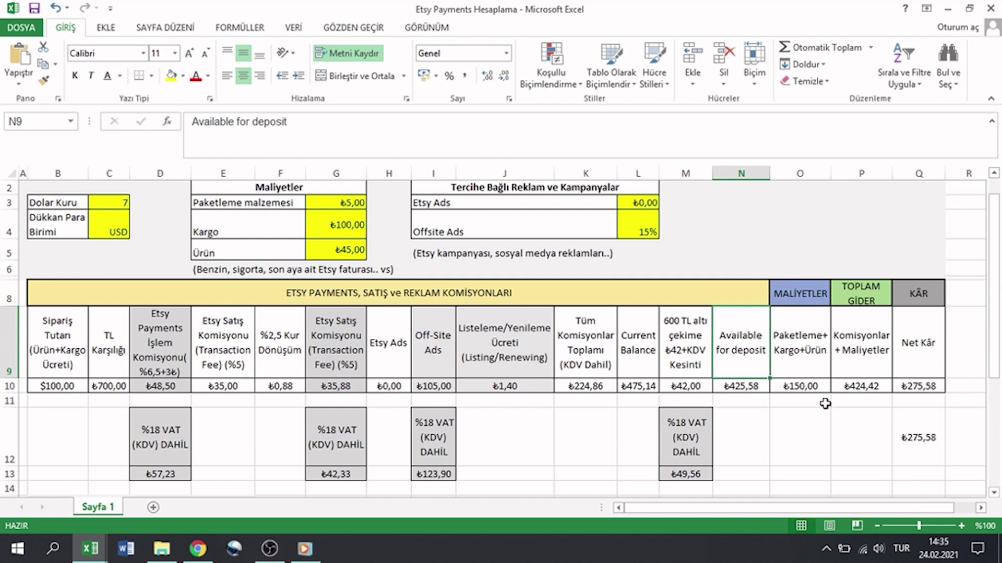
Confirm O10's =G3+G4+G5 formula, totalling packaging, shipping and product costs at ₺150,00.
{"action": "left_click", "coordinate": [820, 404]}
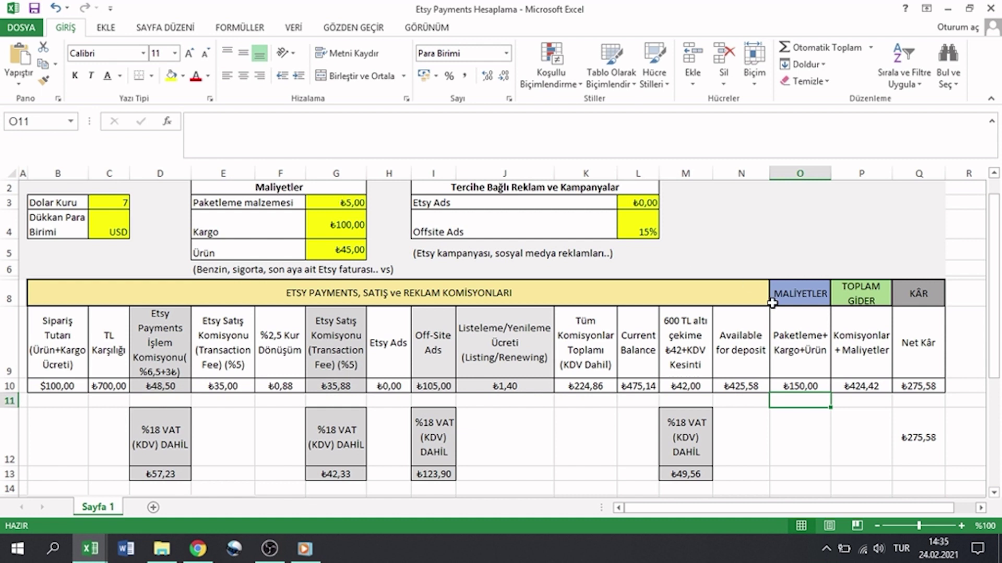
{"action": "double_click", "coordinate": [812, 387]}
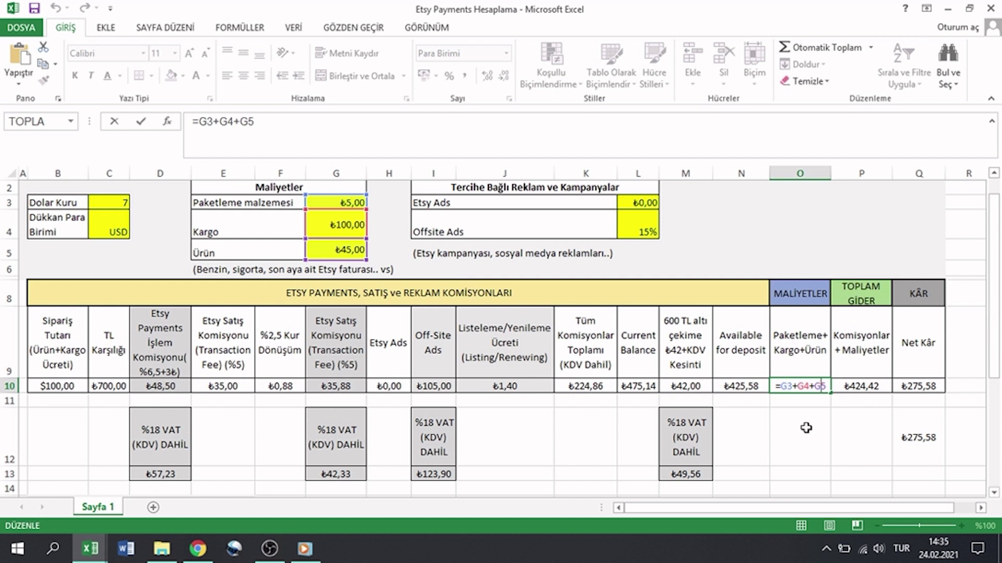
{"action": "key", "text": "Return"}
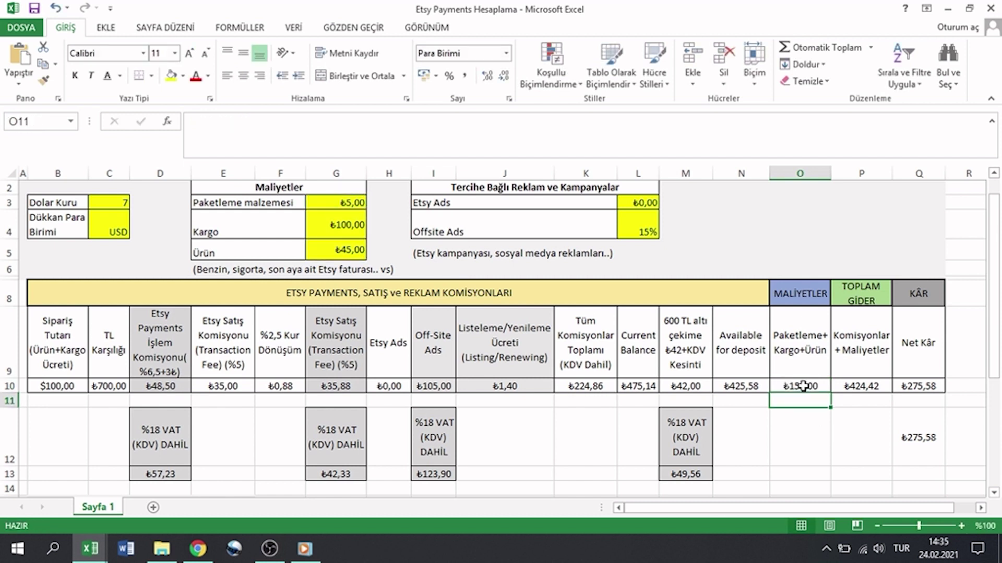
{"action": "left_click", "coordinate": [804, 386]}
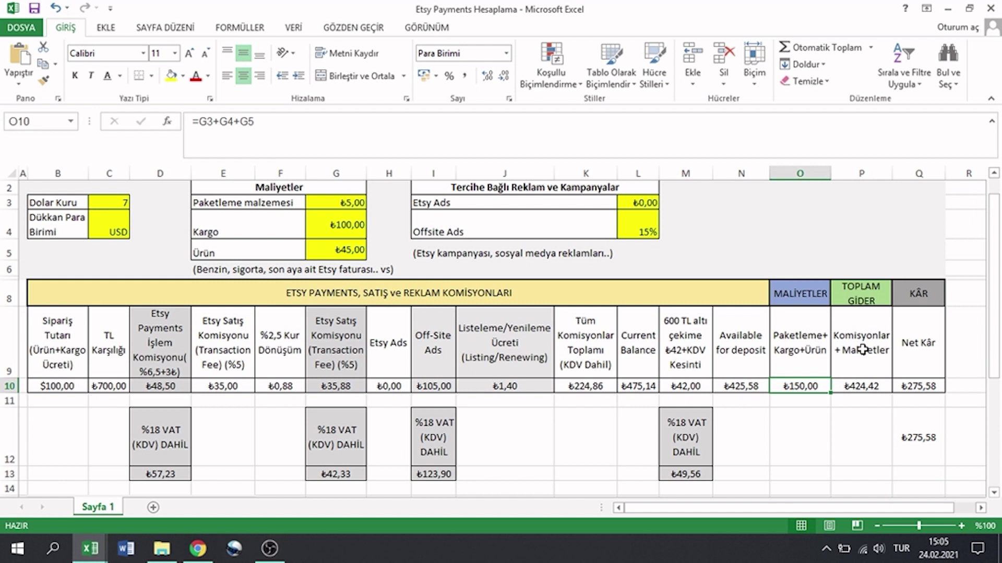
Confirm P10's =K10+M13+O10 total expense and enter =C10-P10 as net profit in Q10.
{"action": "double_click", "coordinate": [879, 386]}
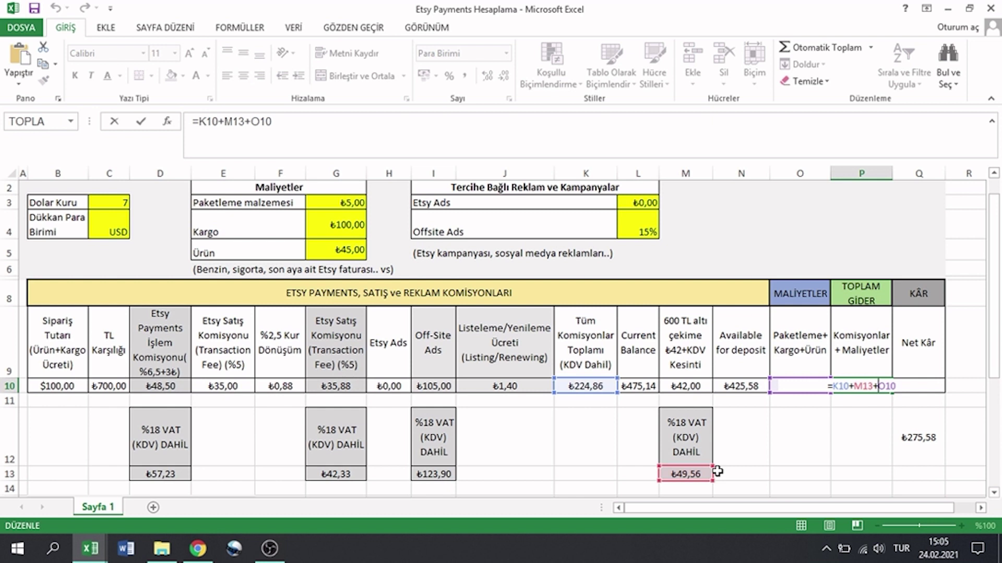
{"action": "key", "text": "Return"}
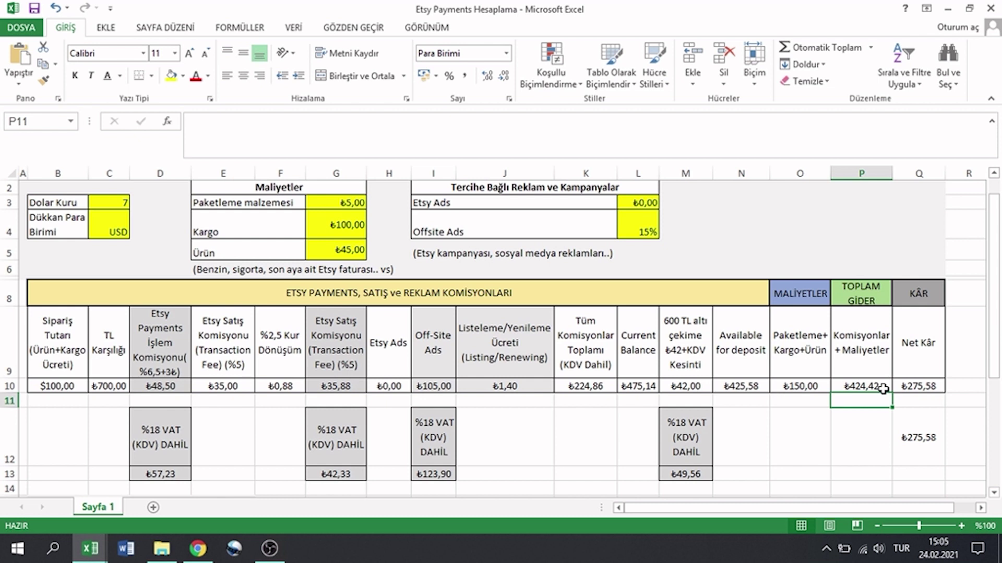
{"action": "left_click", "coordinate": [910, 389]}
{"action": "type", "text": "=C10-P10"}
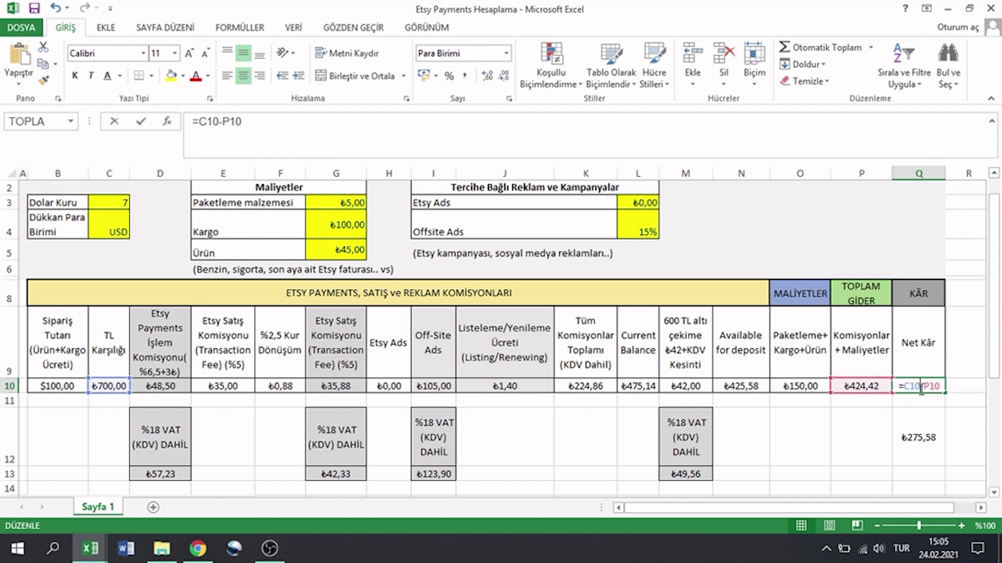
{"action": "key", "text": "Return"}
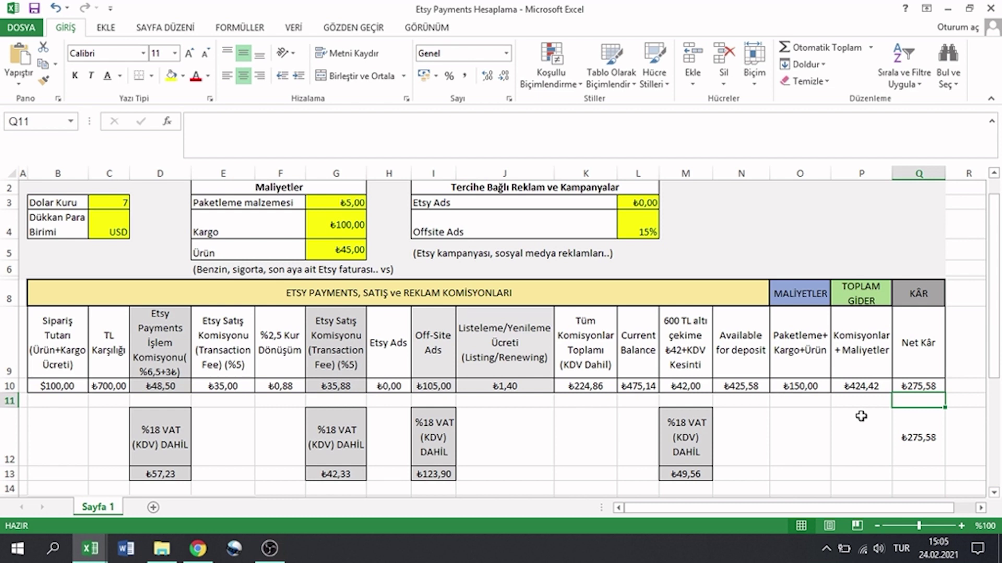
Confirm Q12's =N10-O10 net profit formula, showing ₺275,58.
{"action": "left_click", "coordinate": [920, 438]}
{"action": "double_click", "coordinate": [919, 437]}
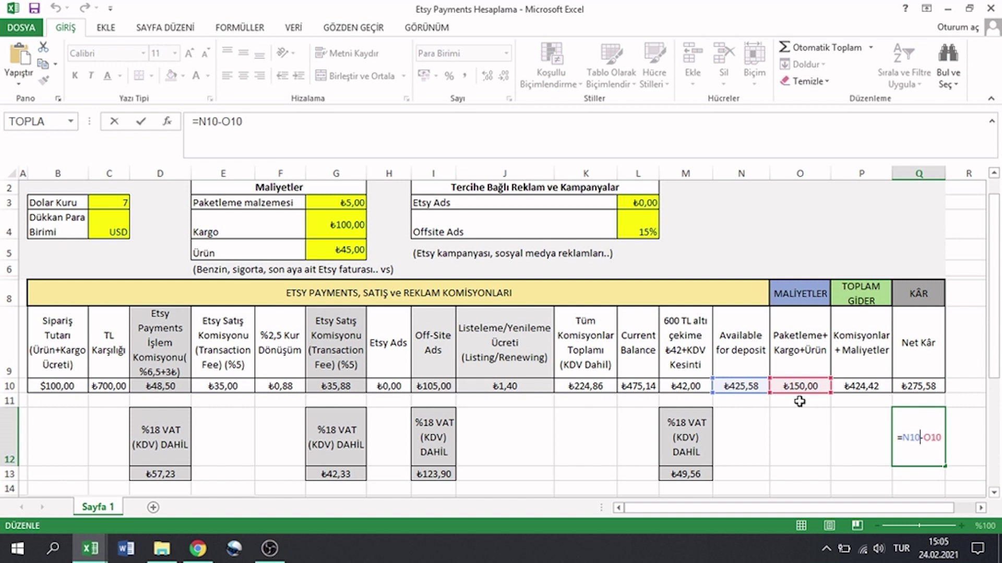
{"action": "key", "text": "Return"}
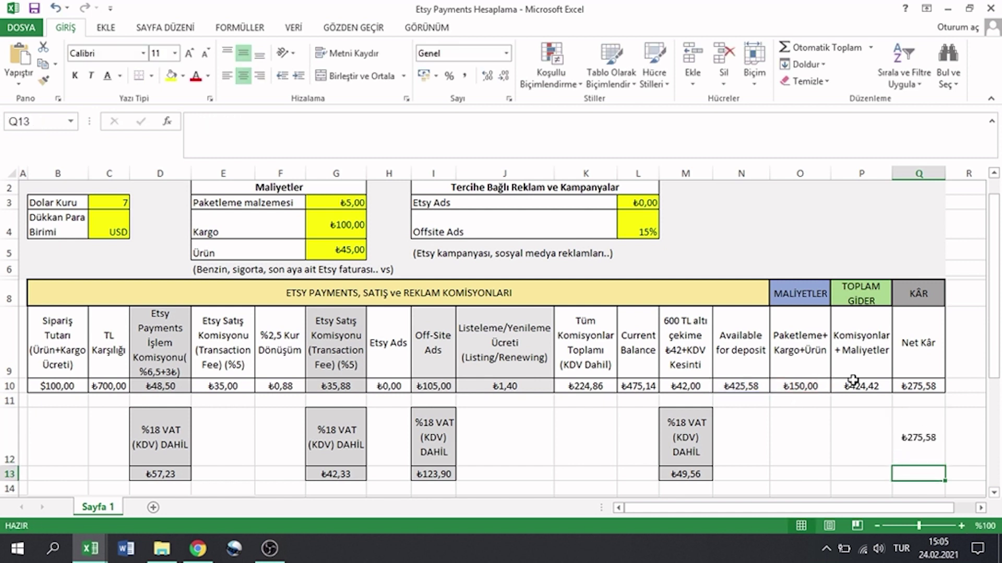
{"action": "left_click_drag", "start_coordinate": [997, 325], "coordinate": [998, 334]}
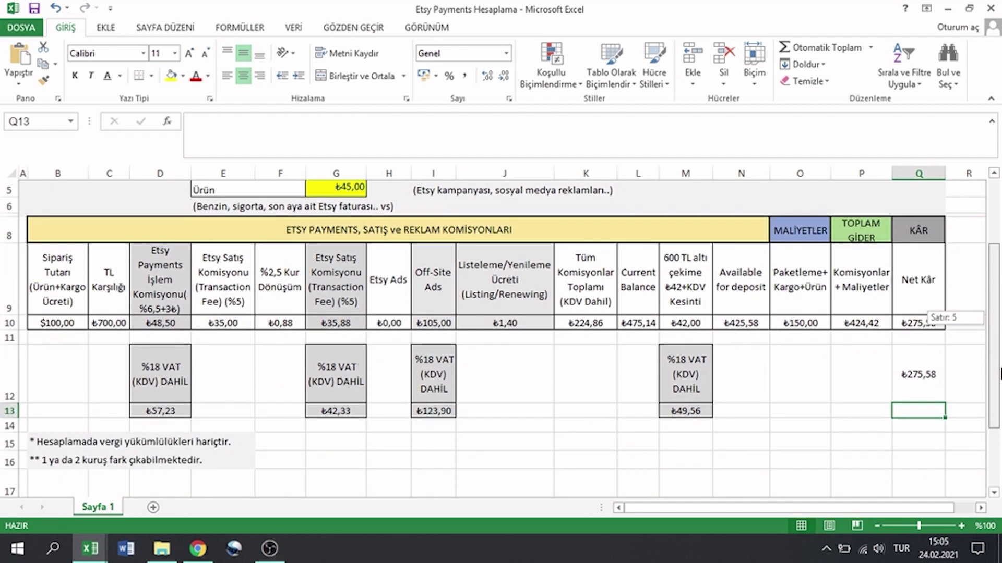
{"action": "left_click_drag", "start_coordinate": [998, 333], "coordinate": [998, 347]}
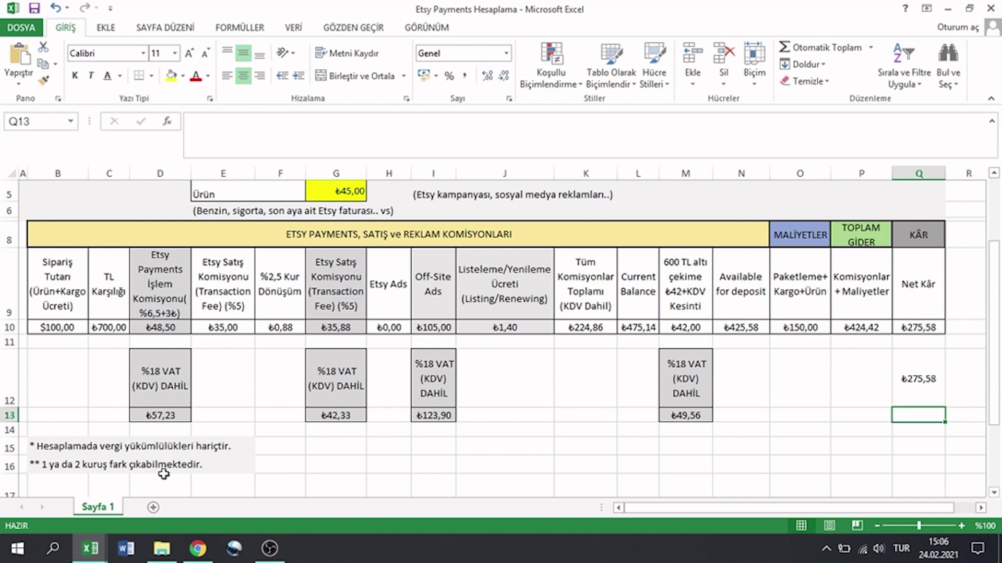
{"action": "left_click", "coordinate": [505, 440]}
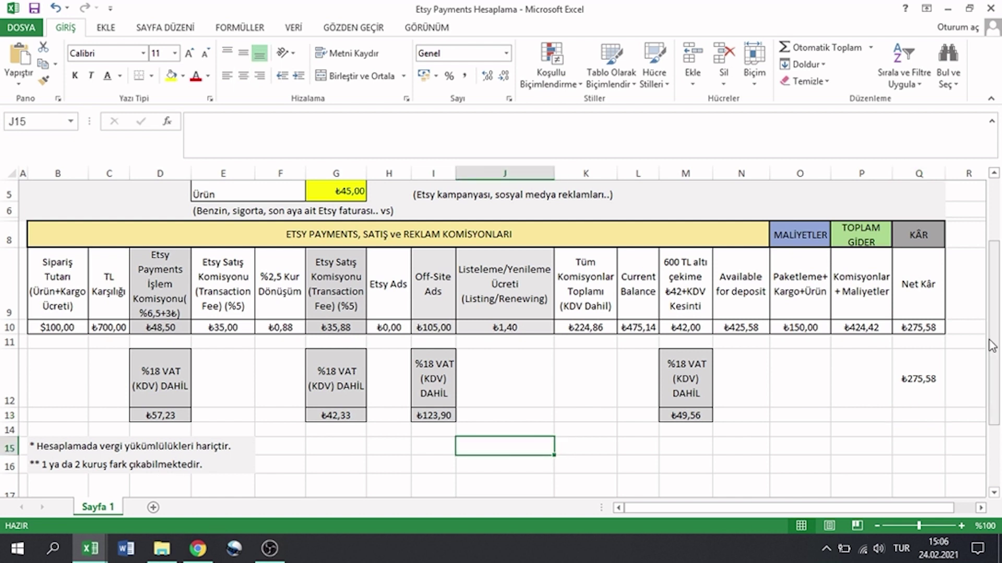
{"action": "left_click_drag", "start_coordinate": [991, 345], "coordinate": [992, 236]}
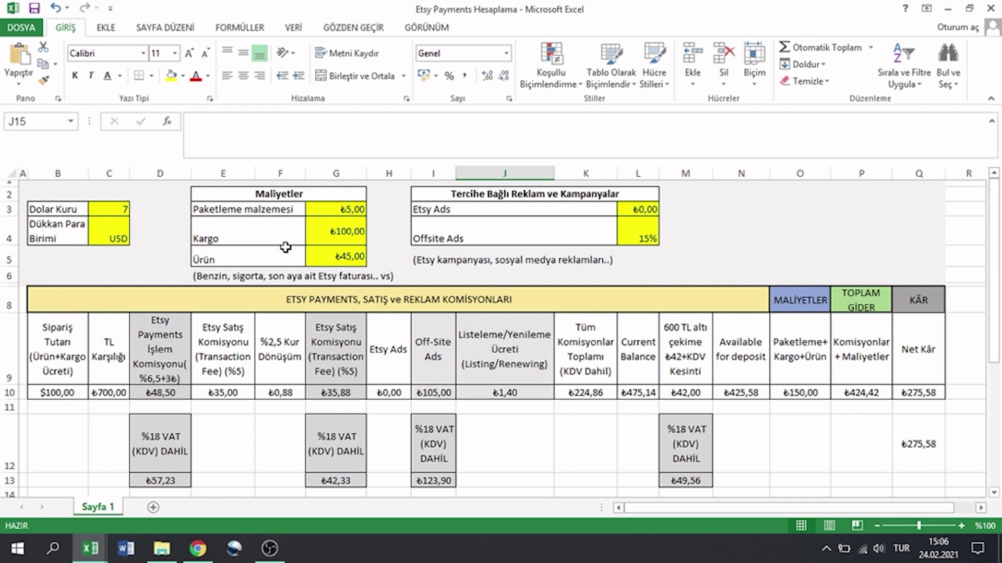
{"action": "left_click", "coordinate": [74, 398]}
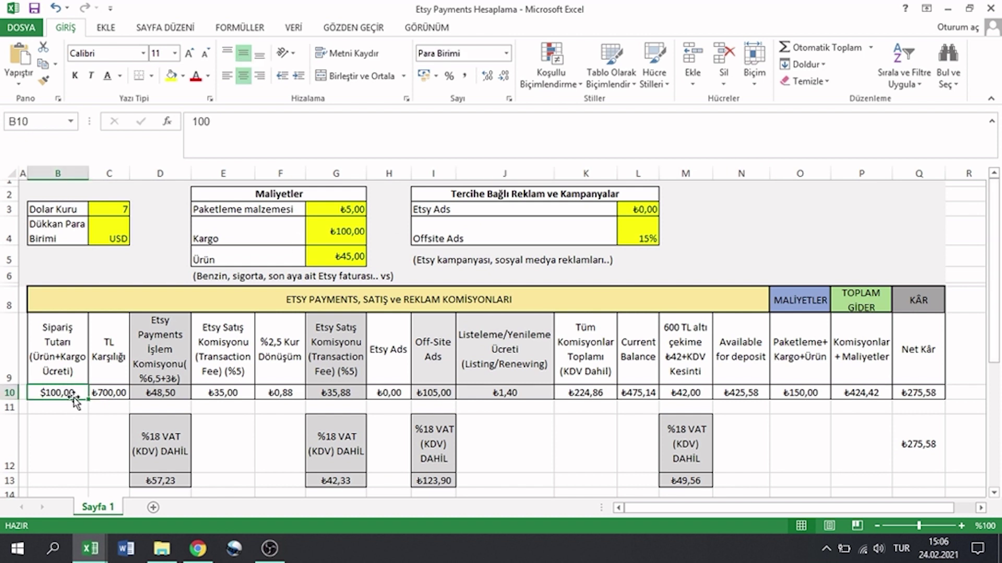